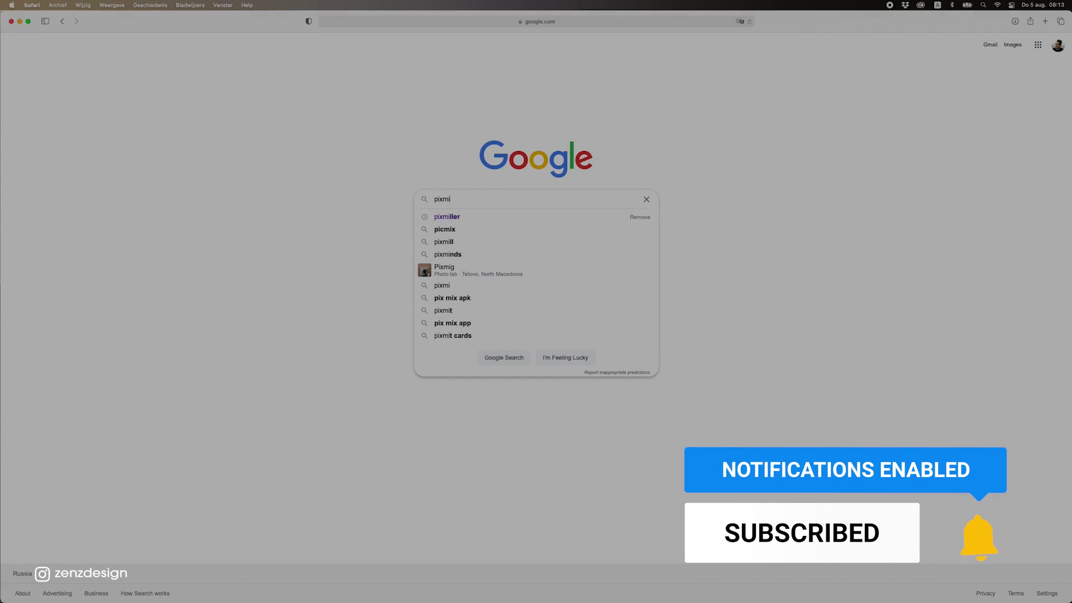
Step: Search Google for 'pixmiller'
type("er")
left_click(455, 214)
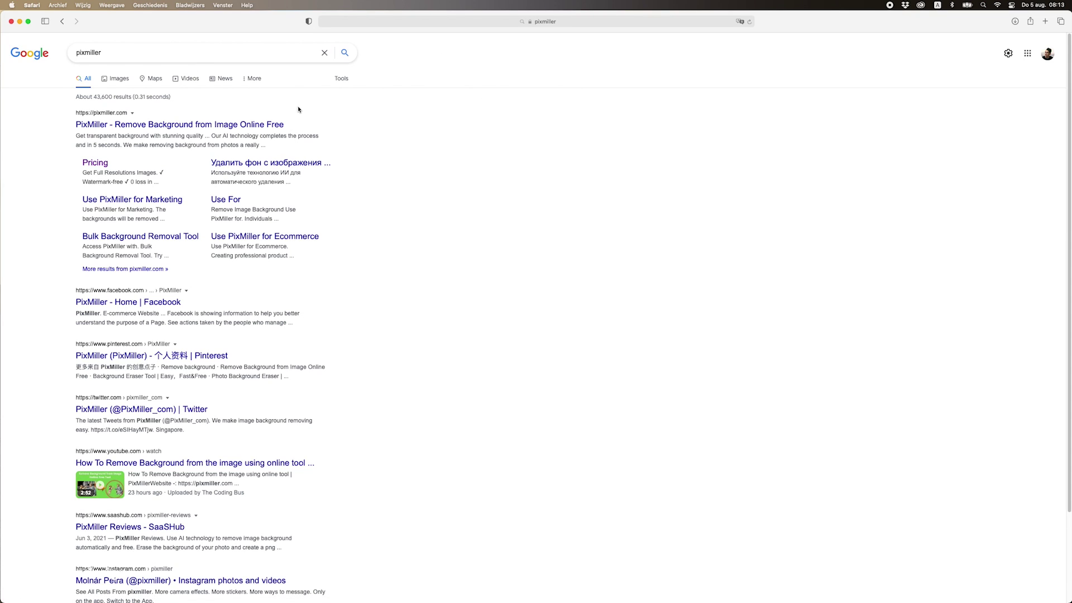
left_click(275, 126)
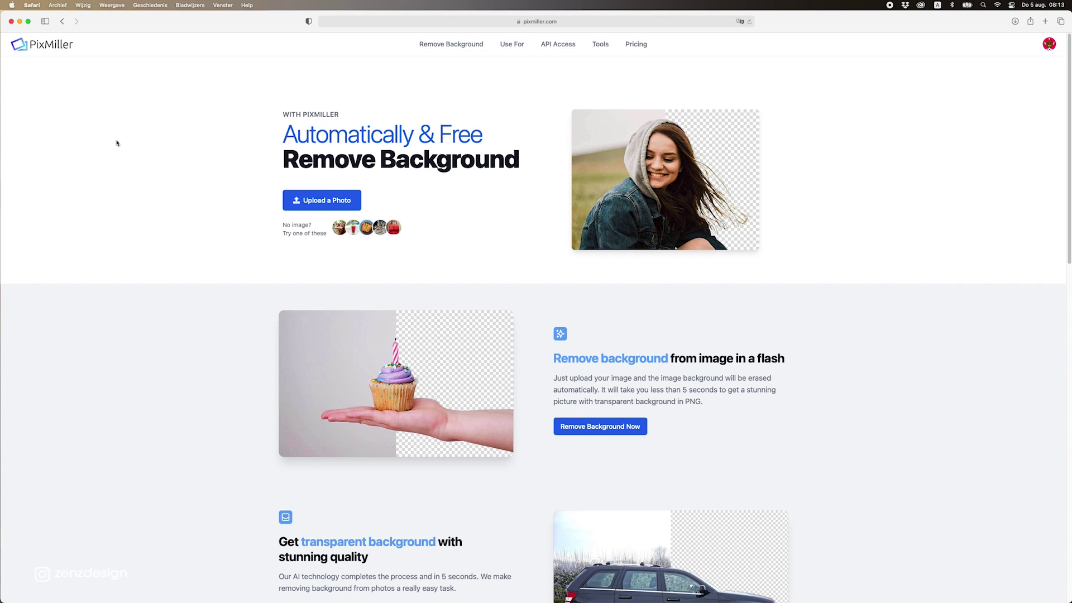
scroll(234, 210, "down", 10)
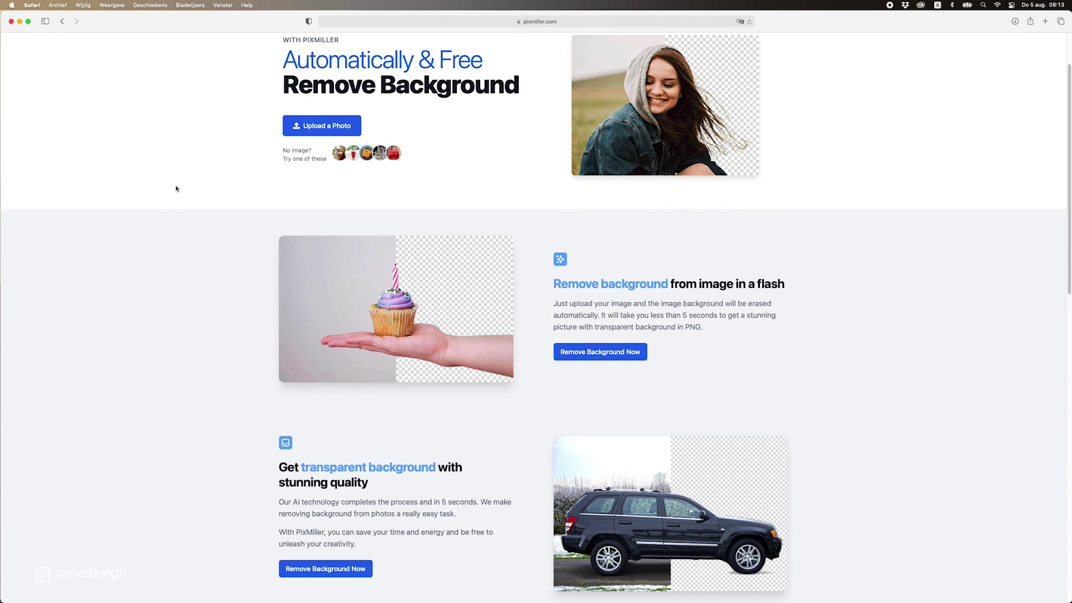
scroll(214, 207, "up", 10)
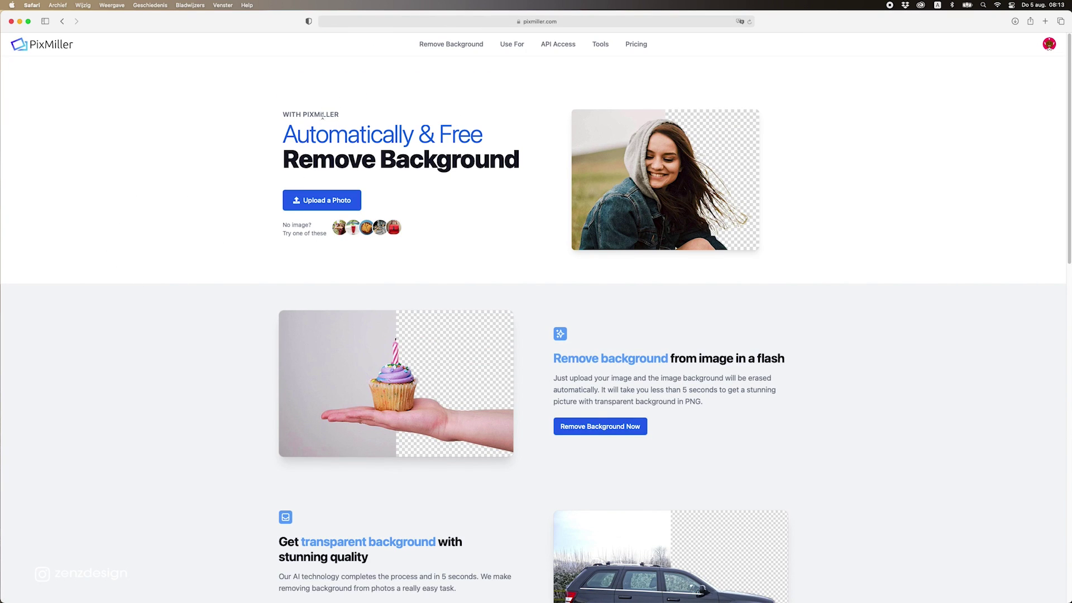
Step: Start a photo upload and browse the folder previews to select the running-dog photo
left_click(343, 201)
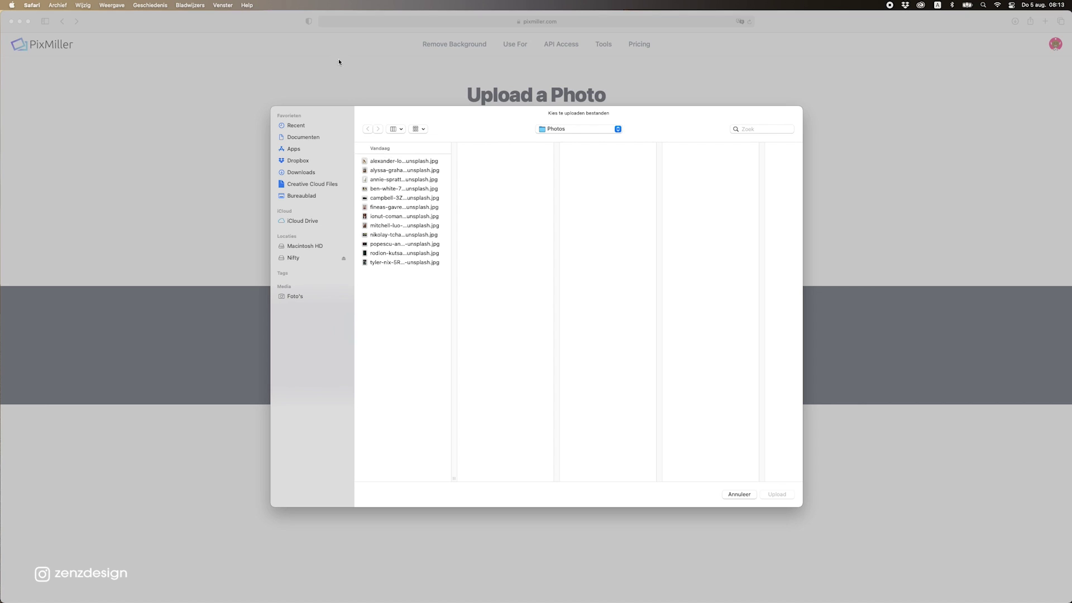
left_click(404, 254)
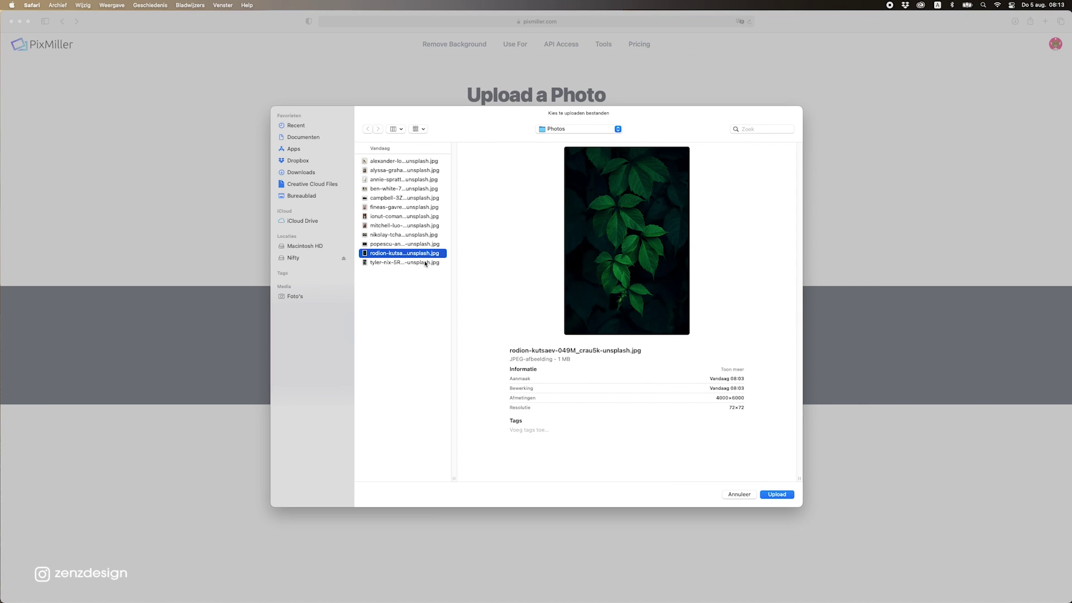
key("Down")
key("Up")
key("Up")
key("Up")
key("Up")
key("Up")
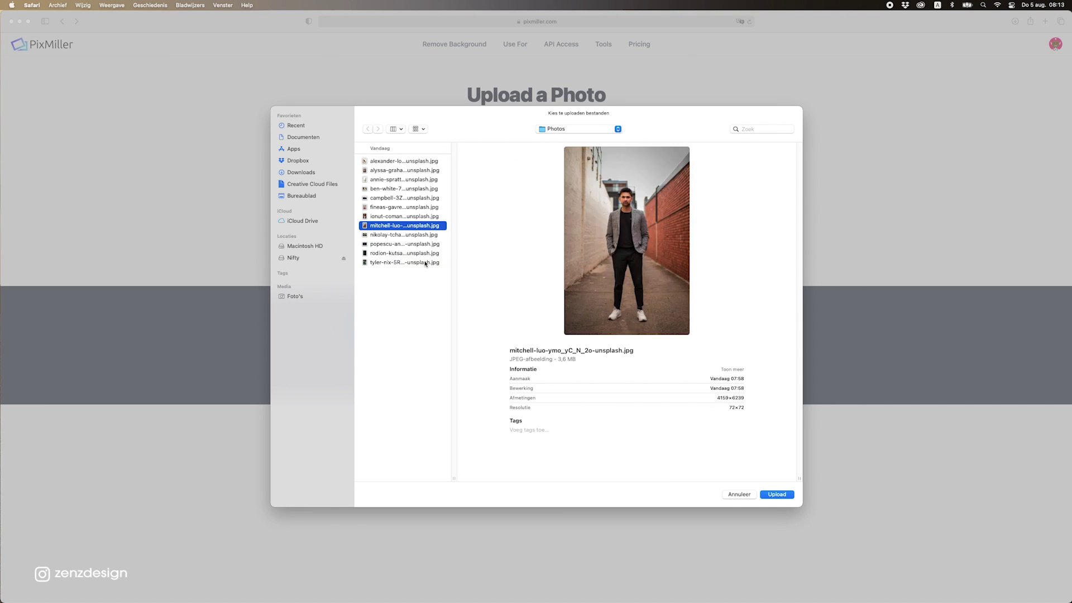
key("Down")
key("Up")
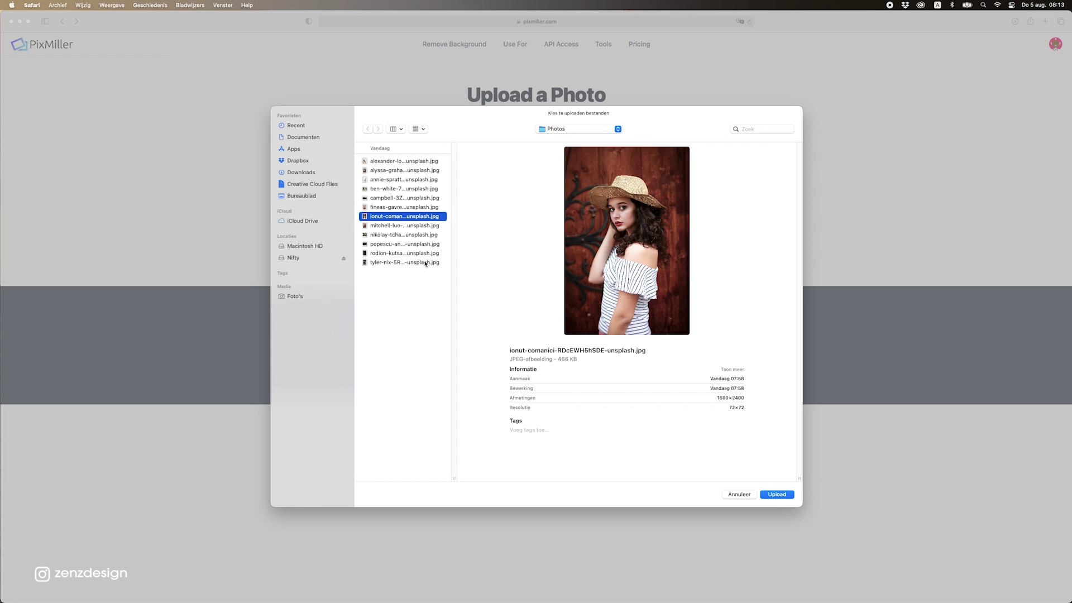
key("Up")
key("Up")
key("Up")
key("Up")
key("Up")
key("Up")
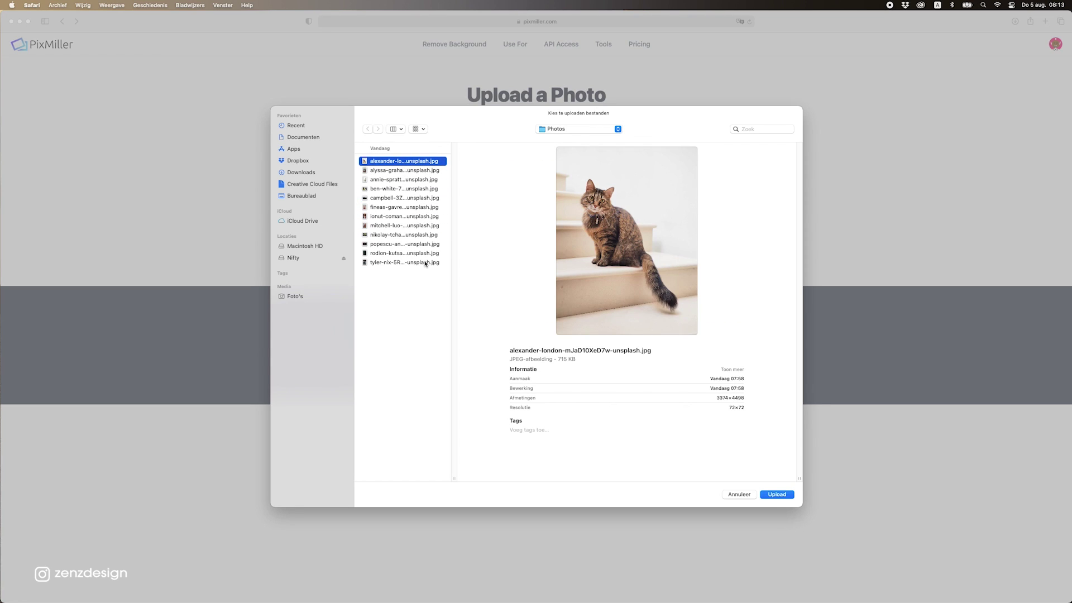
key("Down")
key("Down")
key("Down")
key("Down")
key("Down")
key("Down")
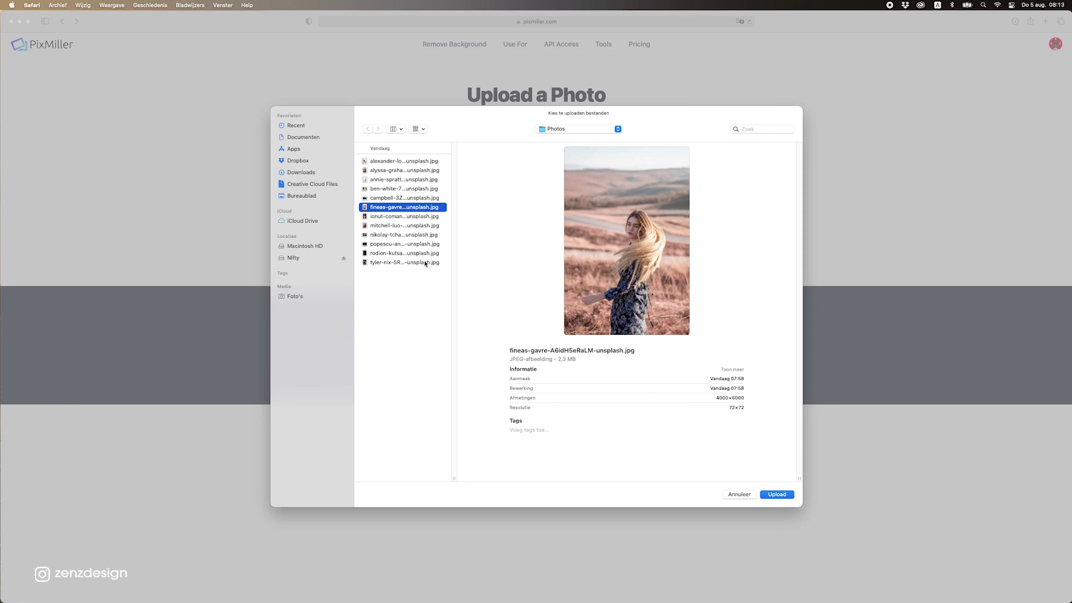
key("Down")
key("Down")
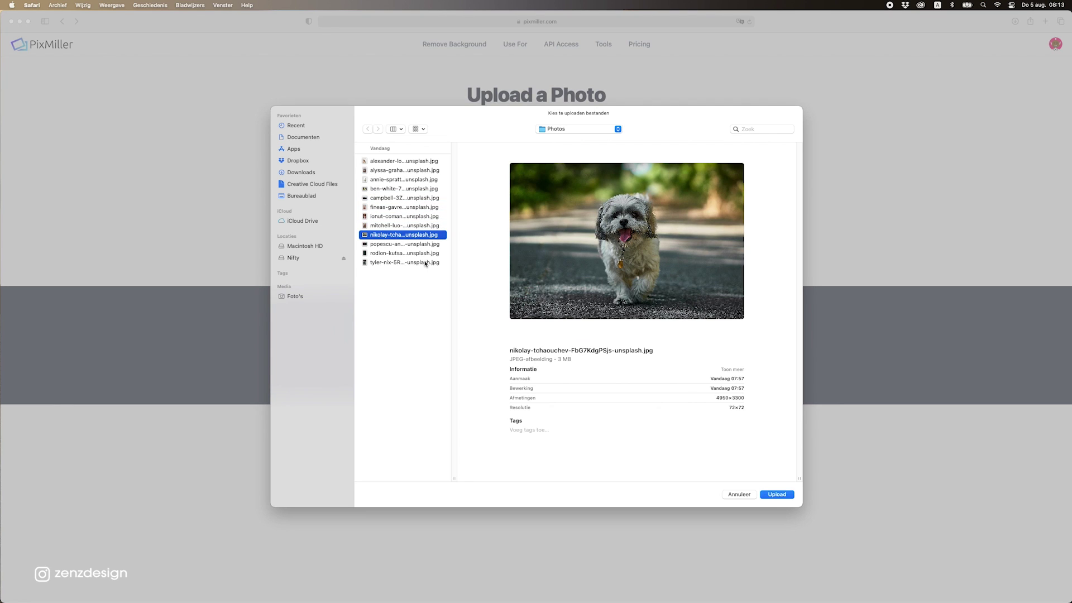
Step: Upload the dog photo, reload the page, and compare the Original with the Removed Background cutout
left_click(780, 495)
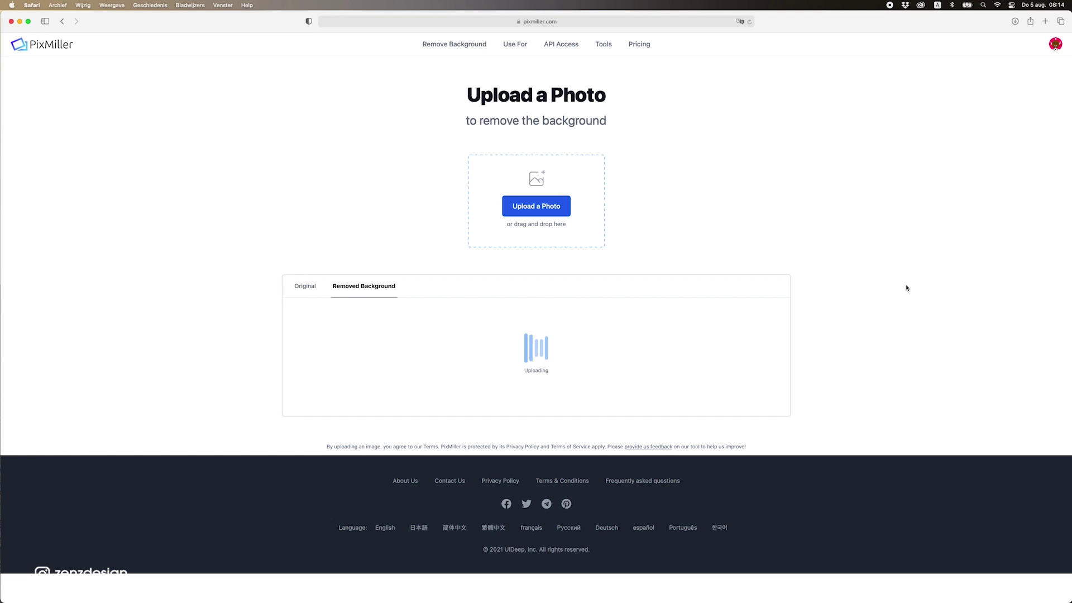
key("super+r")
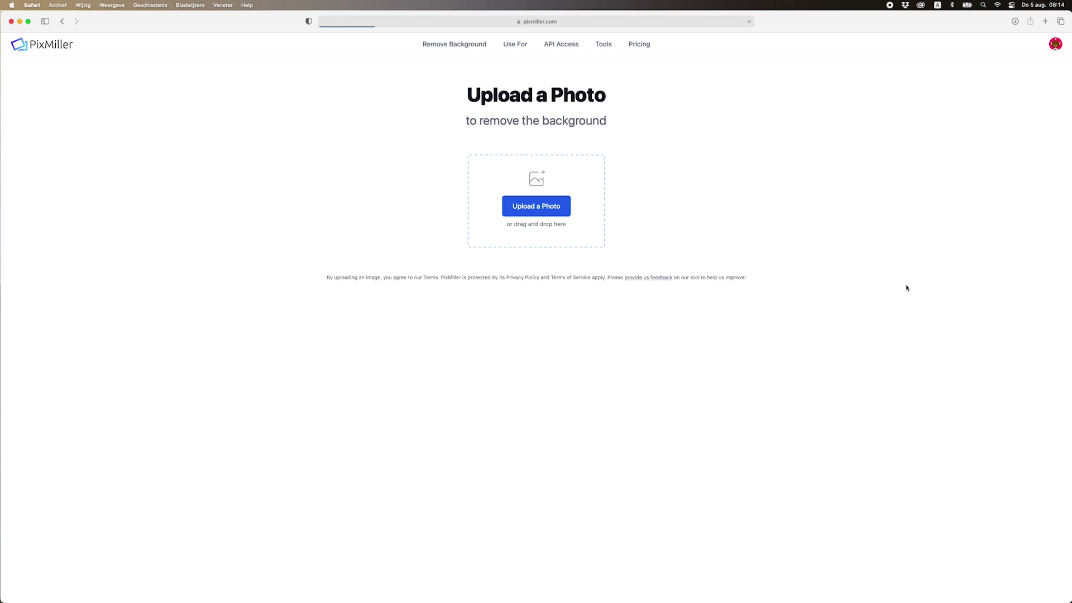
scroll(631, 240, "down", 2)
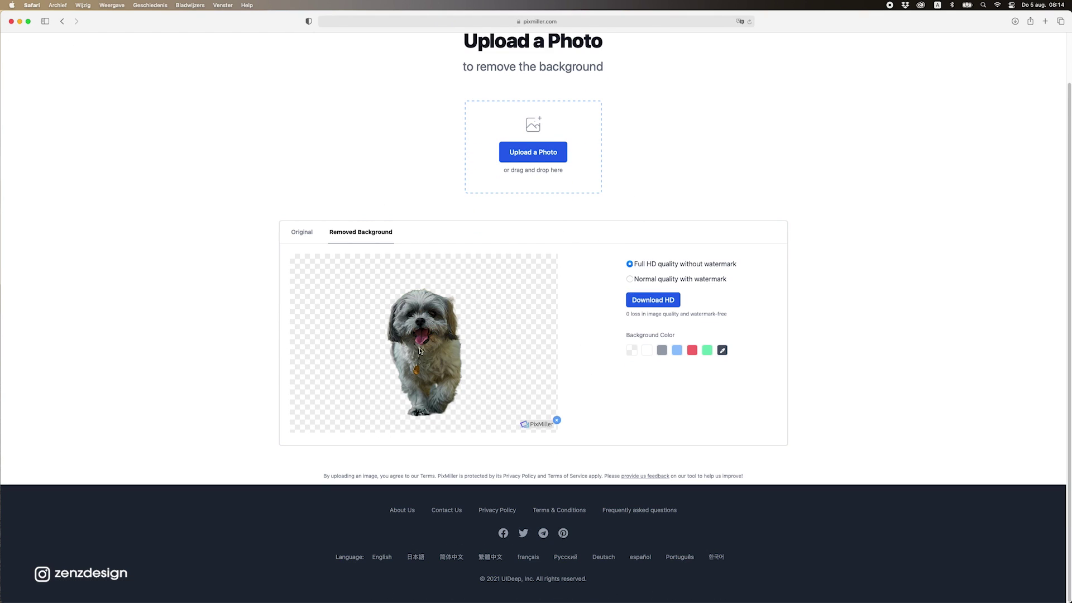
scroll(420, 350, "up", 1)
left_click(304, 247)
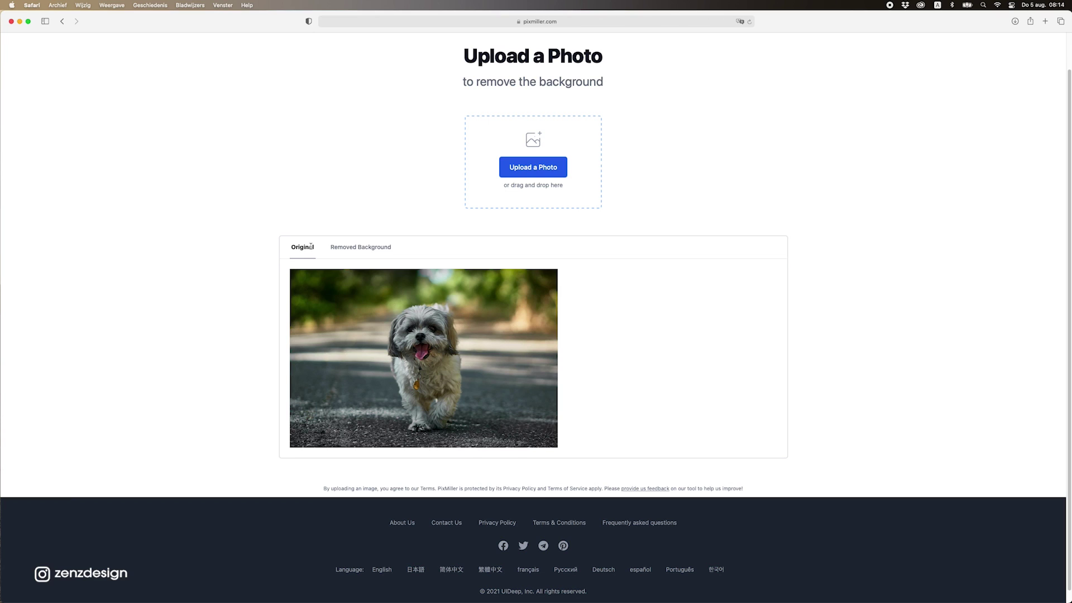
left_click(345, 248)
scroll(371, 324, "down", 1)
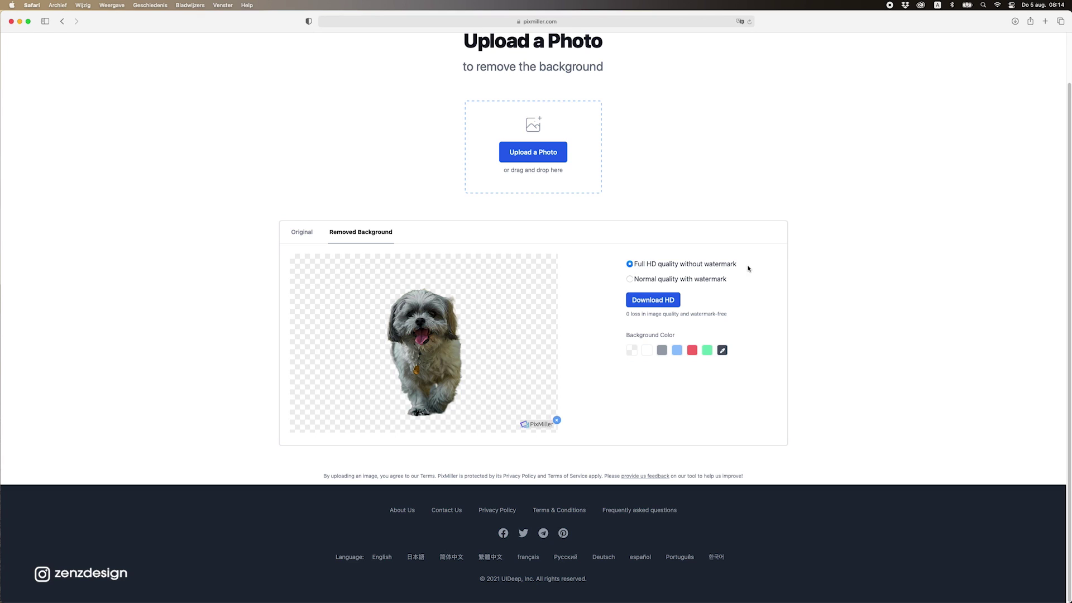
Step: Download the dog cutout in full HD for one credit, then switch to normal quality with watermark
left_click(668, 307)
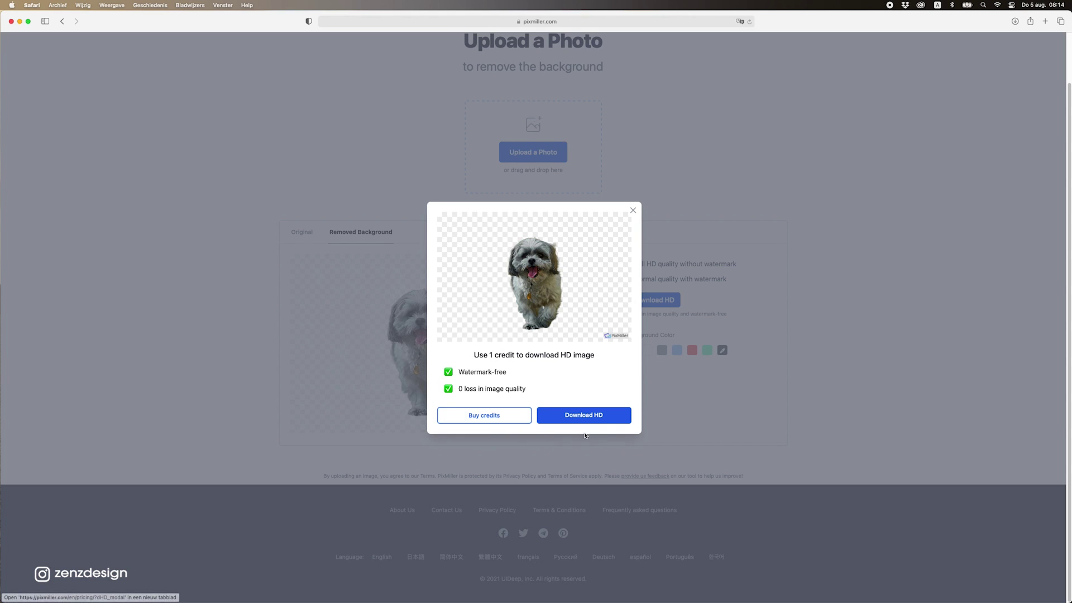
left_click(595, 419)
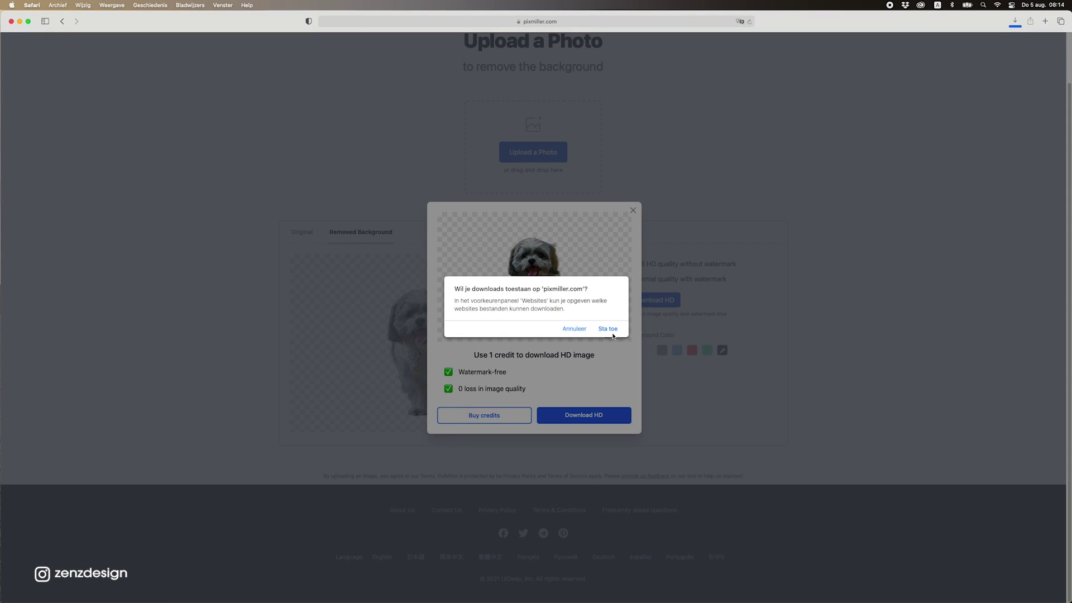
left_click(611, 333)
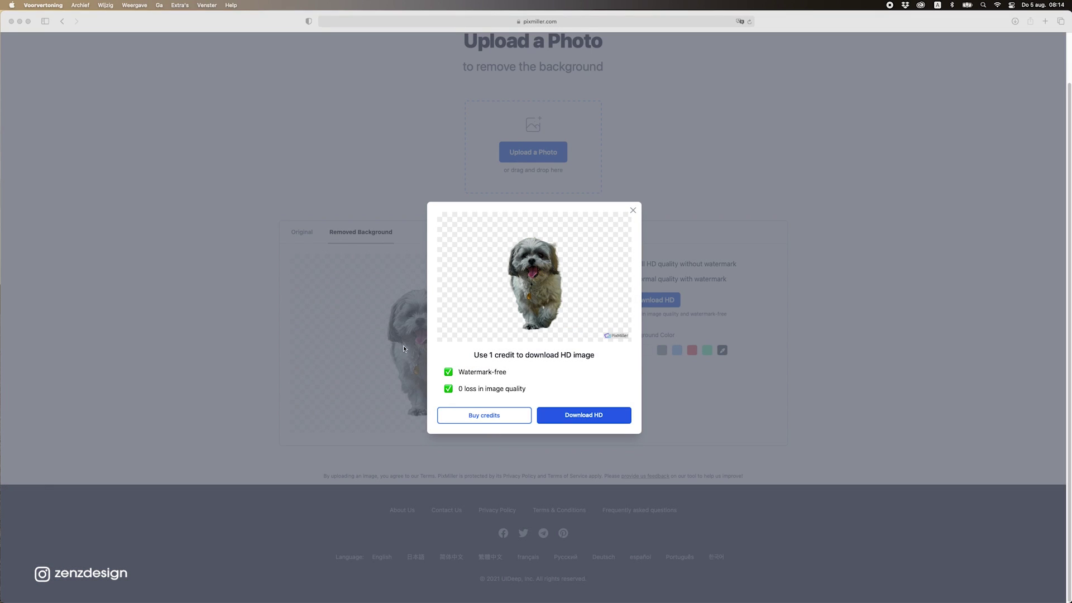
left_click(635, 210)
left_click(633, 210)
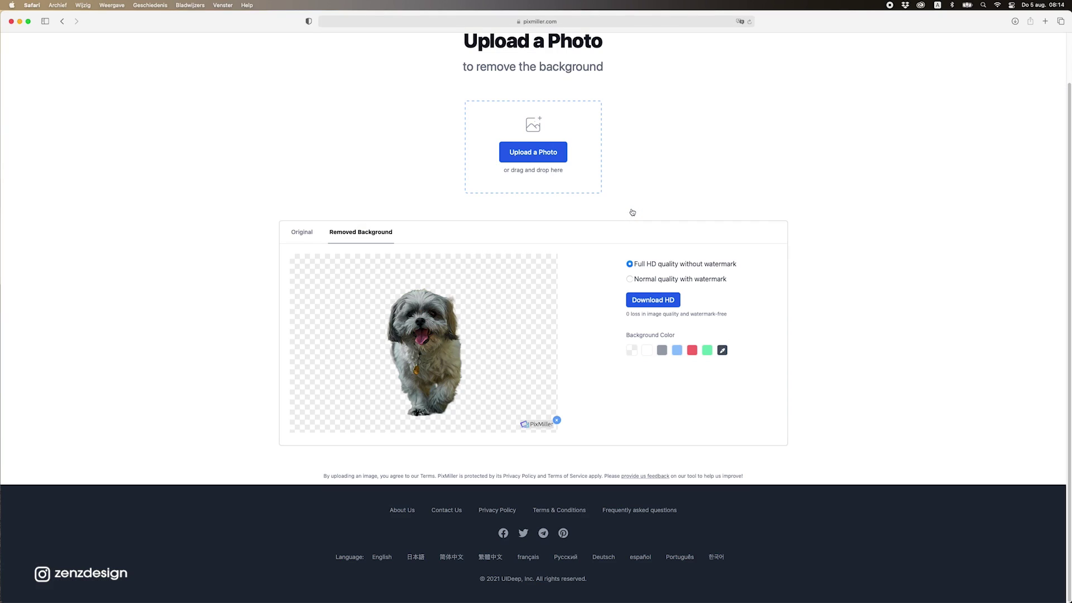
left_click(631, 279)
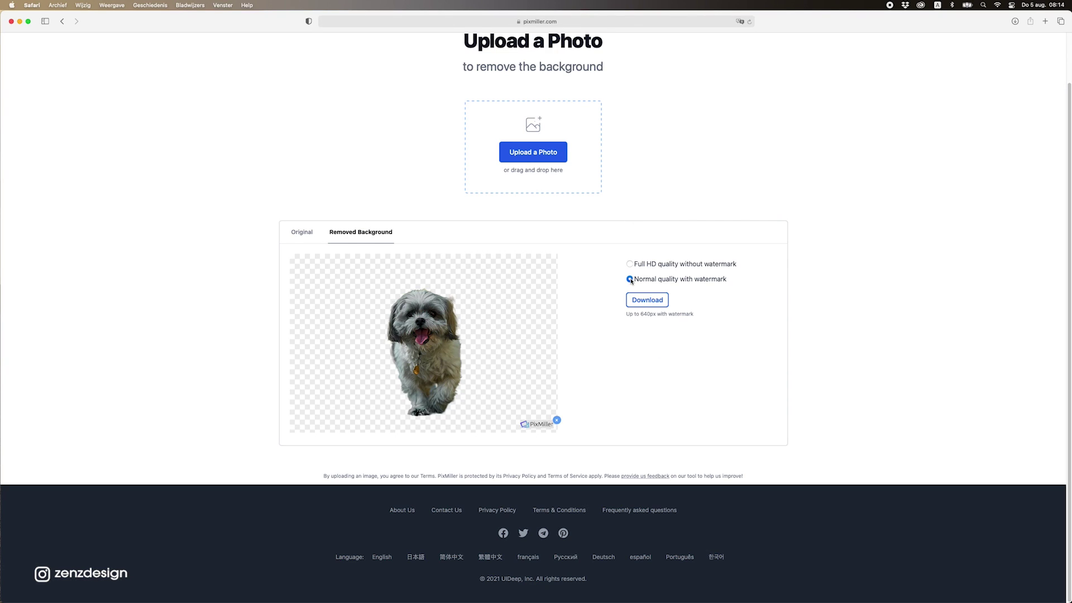
scroll(476, 275, "up", 2)
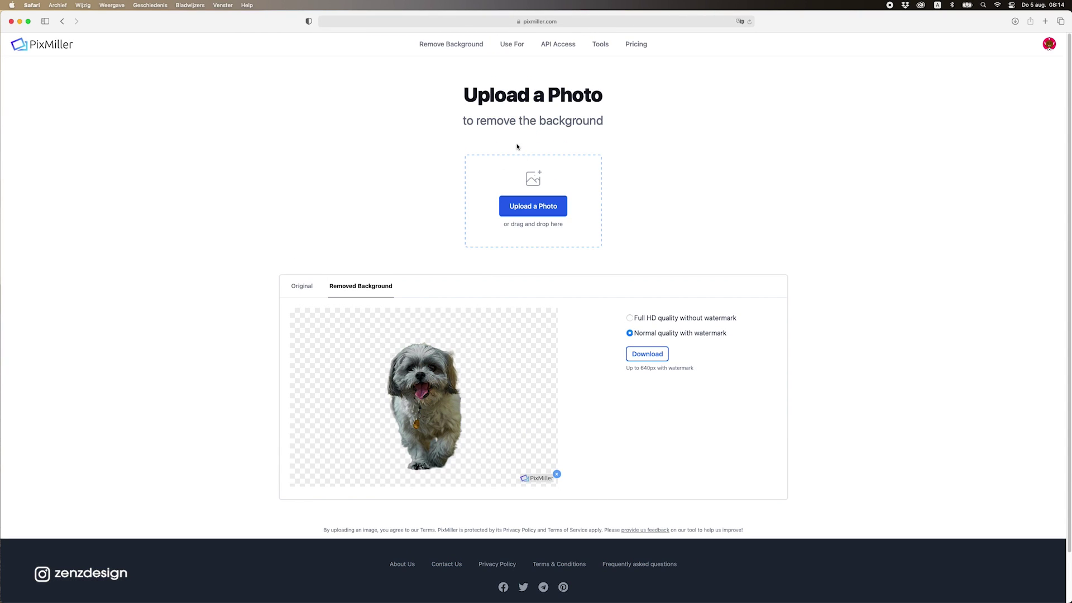
Step: Select the alexander-london cat photo in the file dialog and upload it
left_click(546, 210)
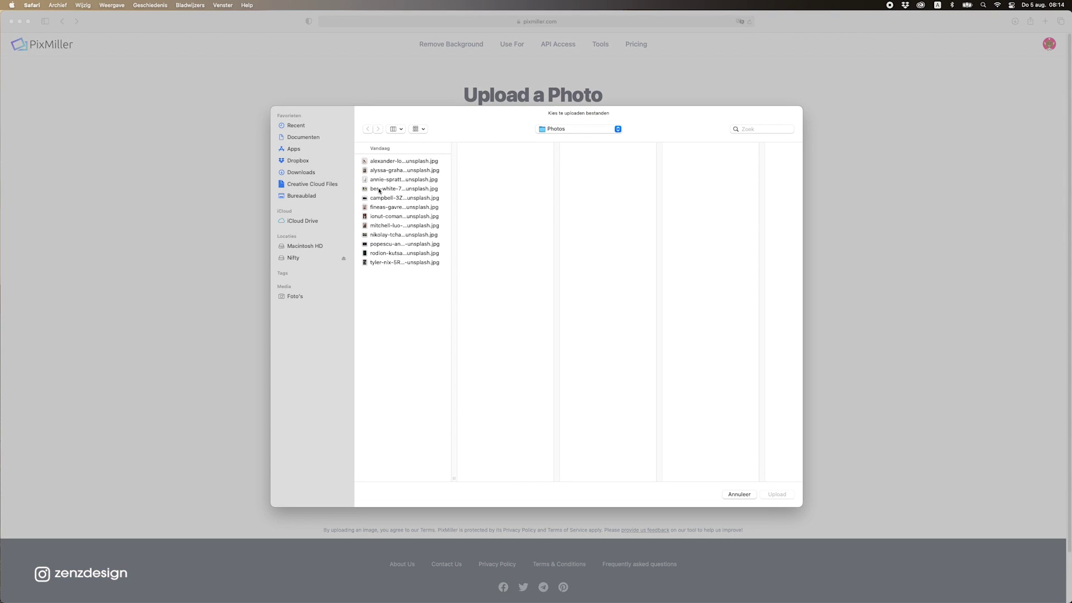
left_click(435, 162)
left_click(430, 169)
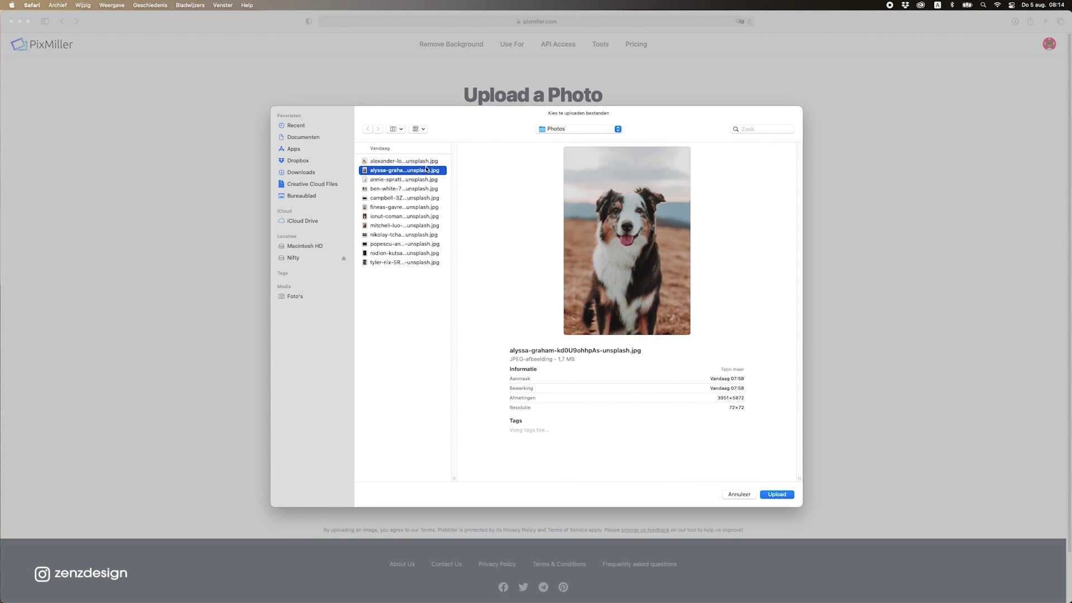
left_click(426, 161)
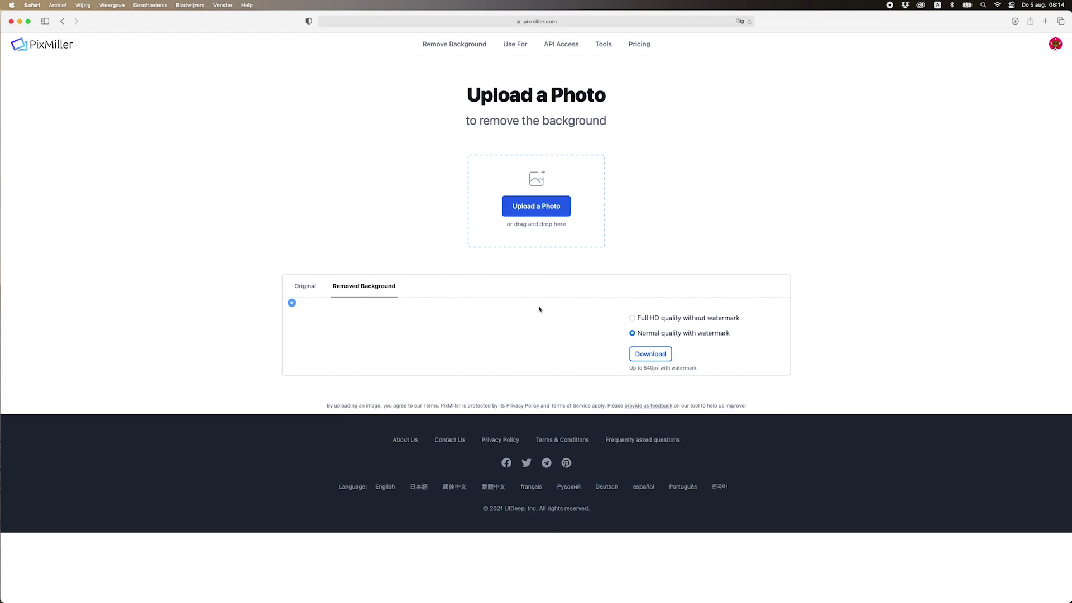
Step: Download the cat cutout as watermark-free Full HD for one credit and zoom into it
scroll(478, 371, "down", 3)
scroll(602, 483, "down", 1)
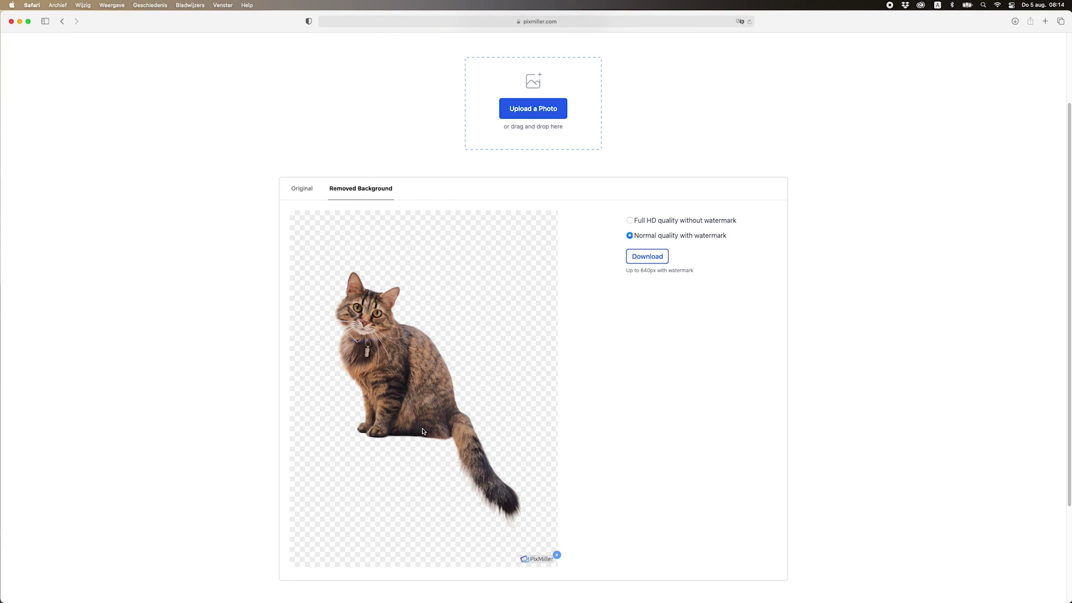
scroll(461, 405, "down", 3)
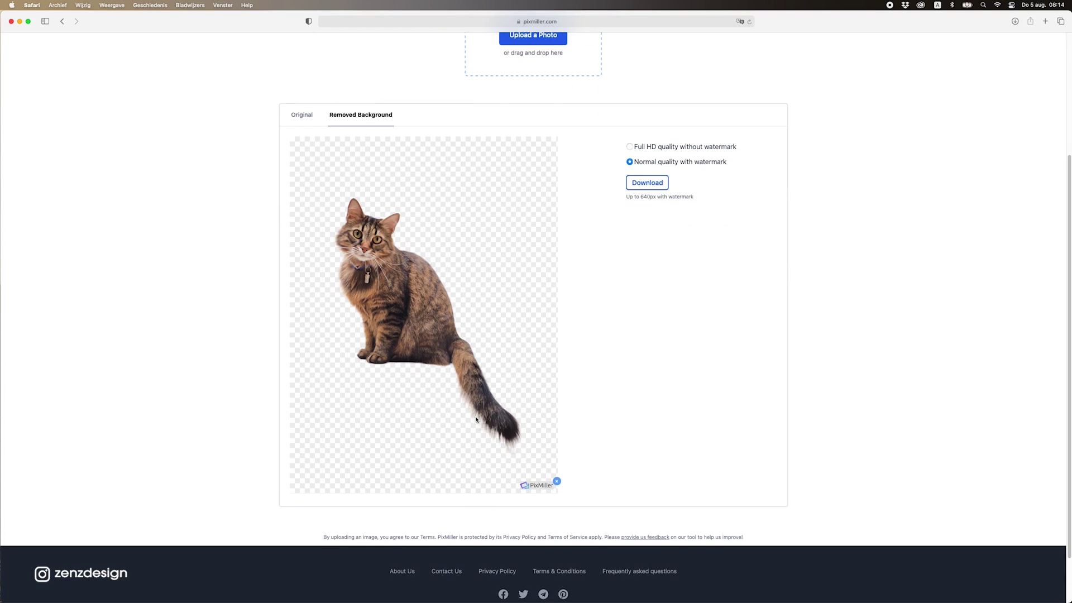
left_click(644, 148)
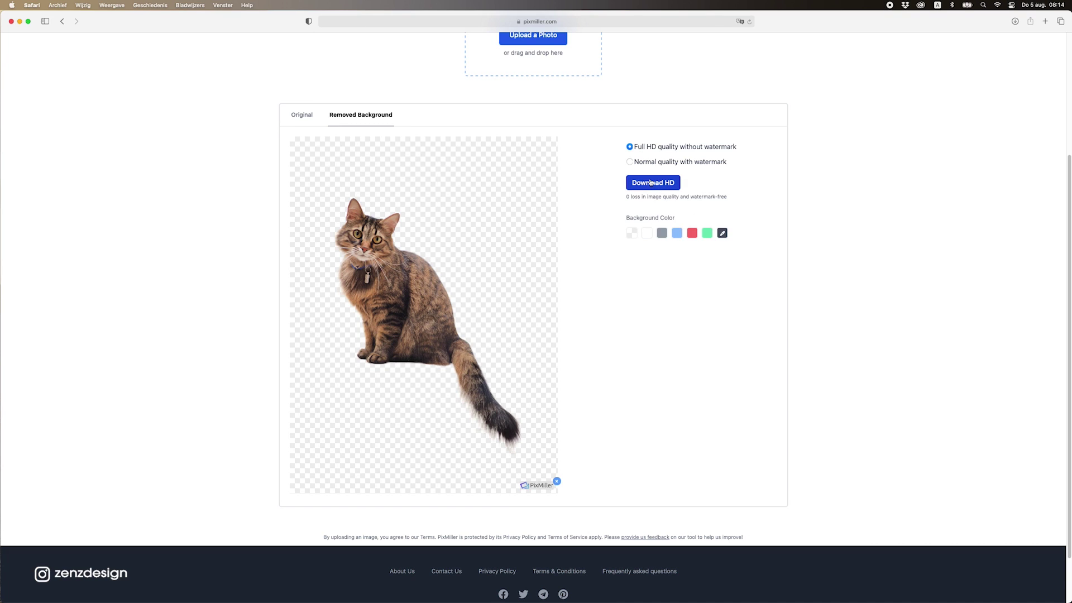
left_click(650, 183)
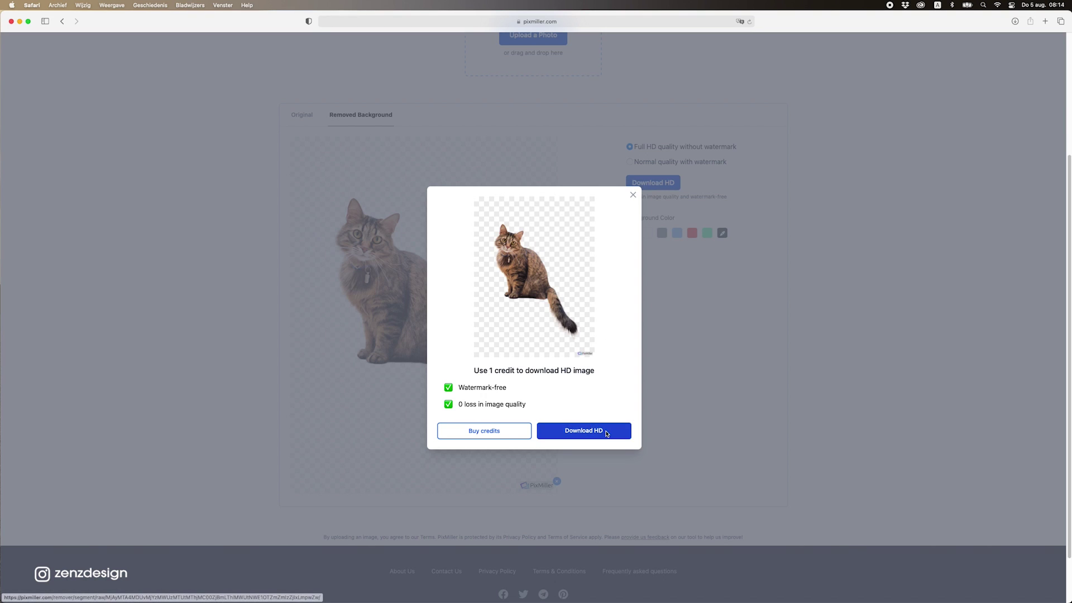
left_click(607, 432)
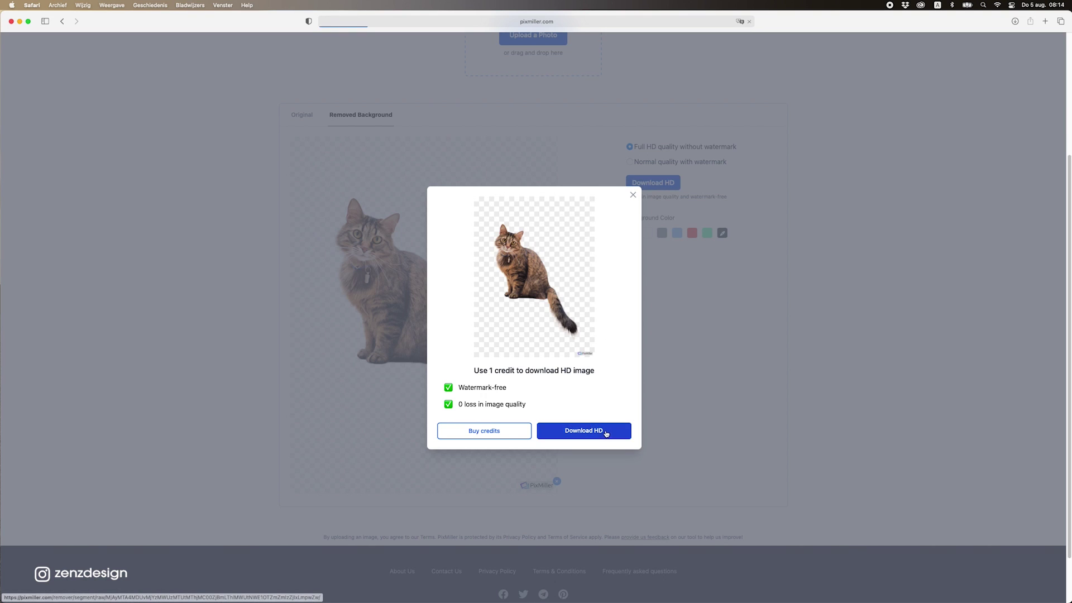
left_click(633, 195)
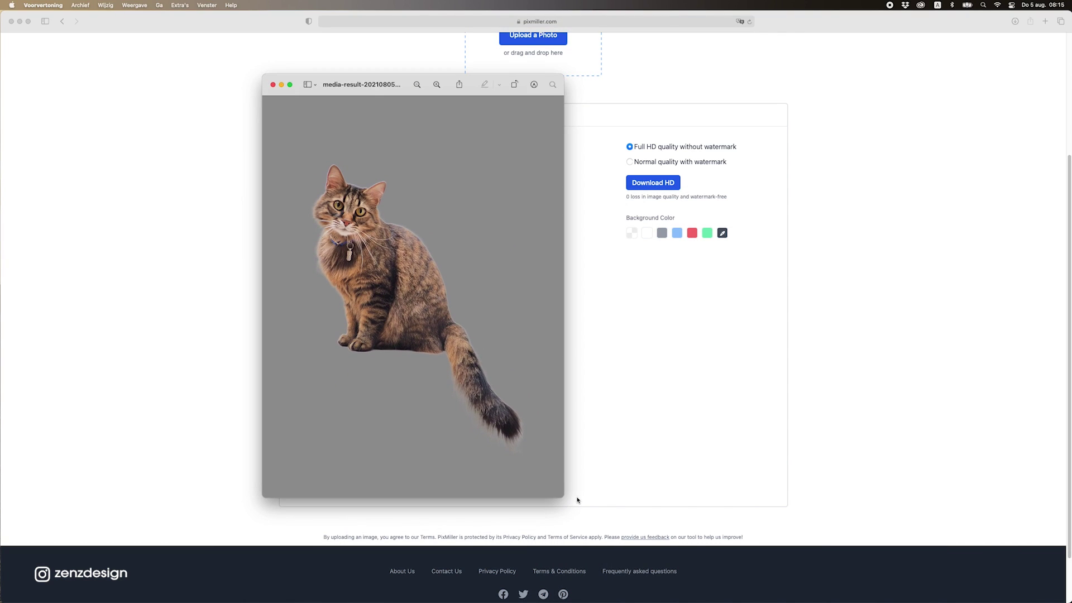
key("super+plus")
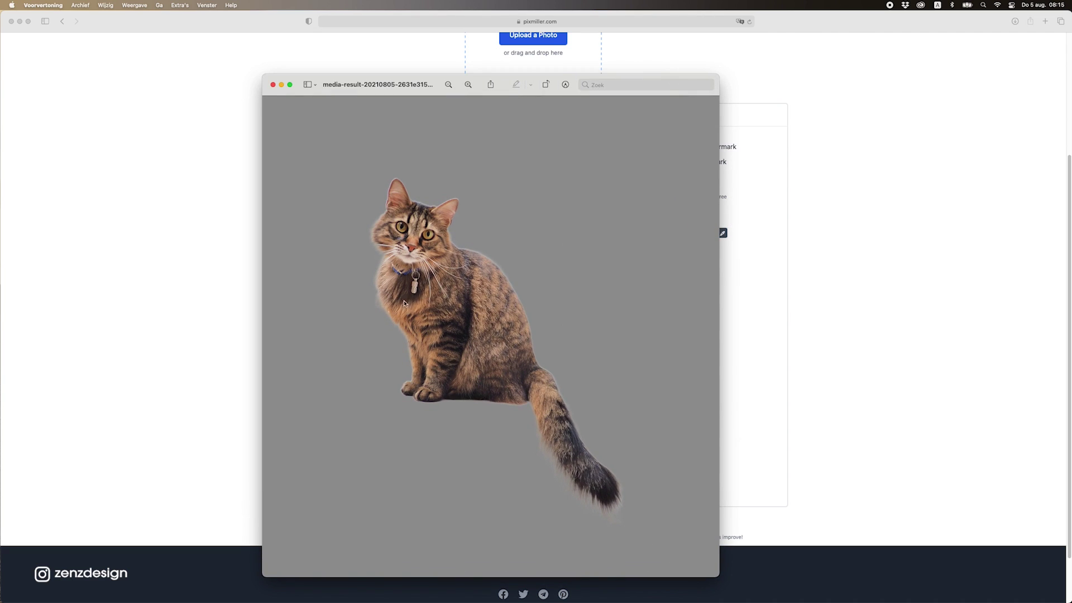
Step: Close the cat image, then pick the annie-spratt eucalyptus photo and upload it
left_click(272, 86)
scroll(247, 132, "up", 3)
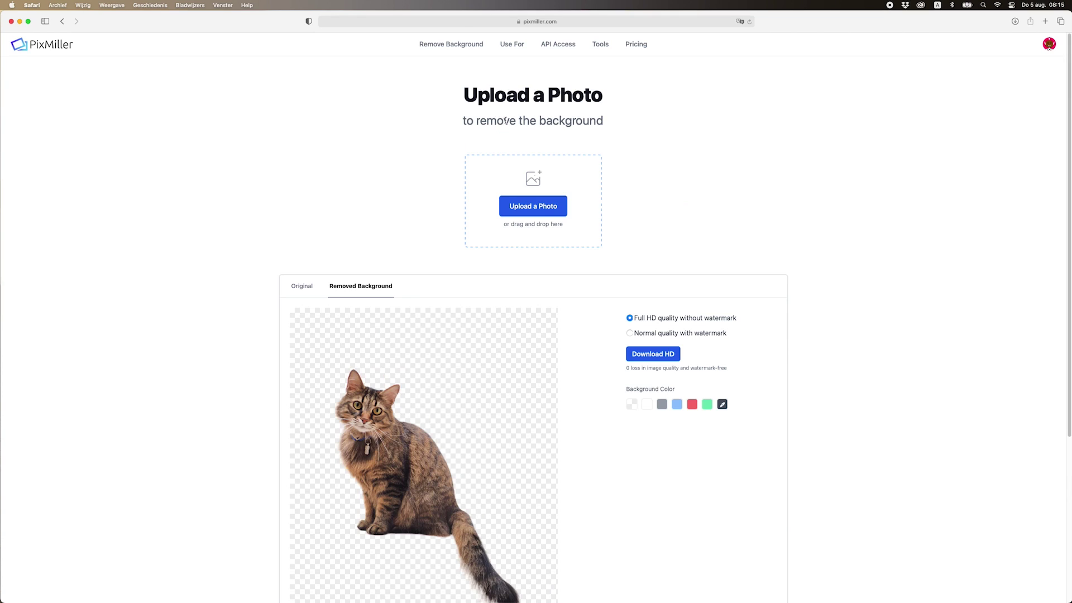
left_click(533, 206)
left_click(403, 161)
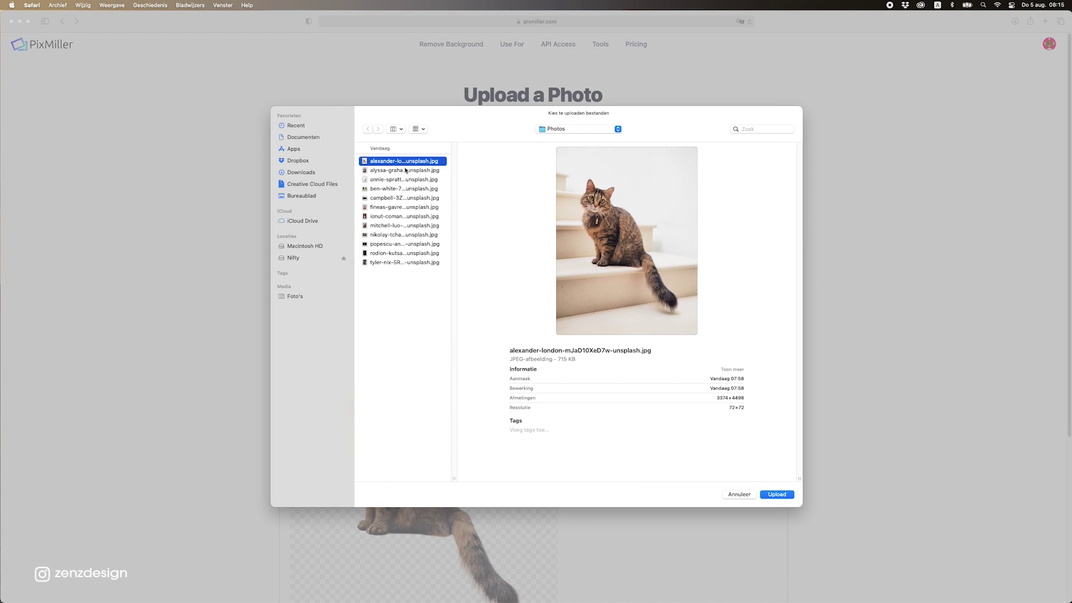
left_click(403, 179)
left_click(410, 188)
left_click(402, 179)
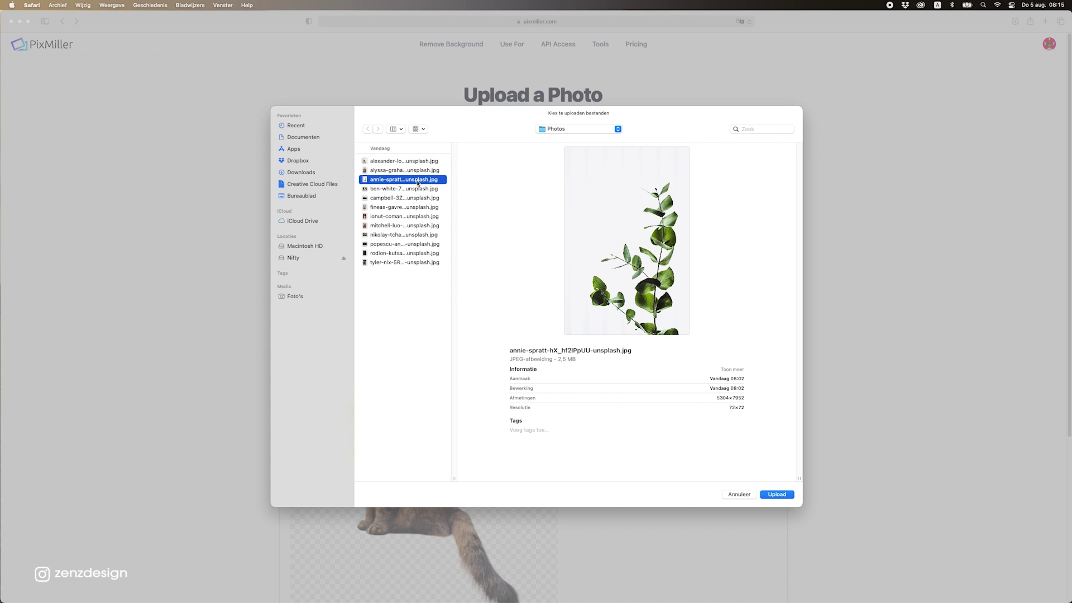
double_click(418, 183)
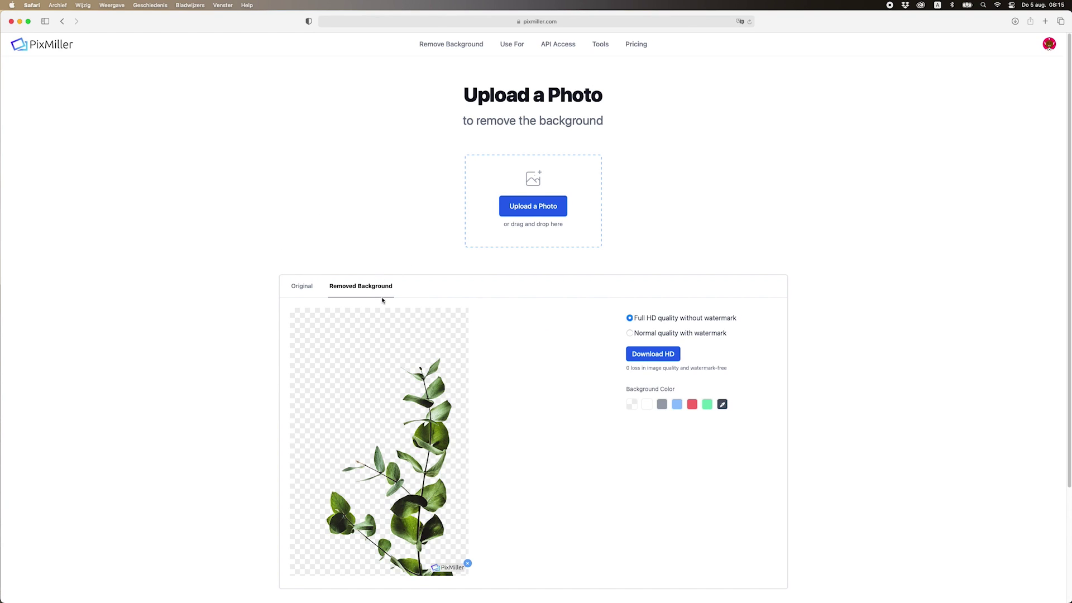
Step: Download the eucalyptus cutout in full HD for one credit, then switch to normal quality with watermark
scroll(357, 296, "down", 3)
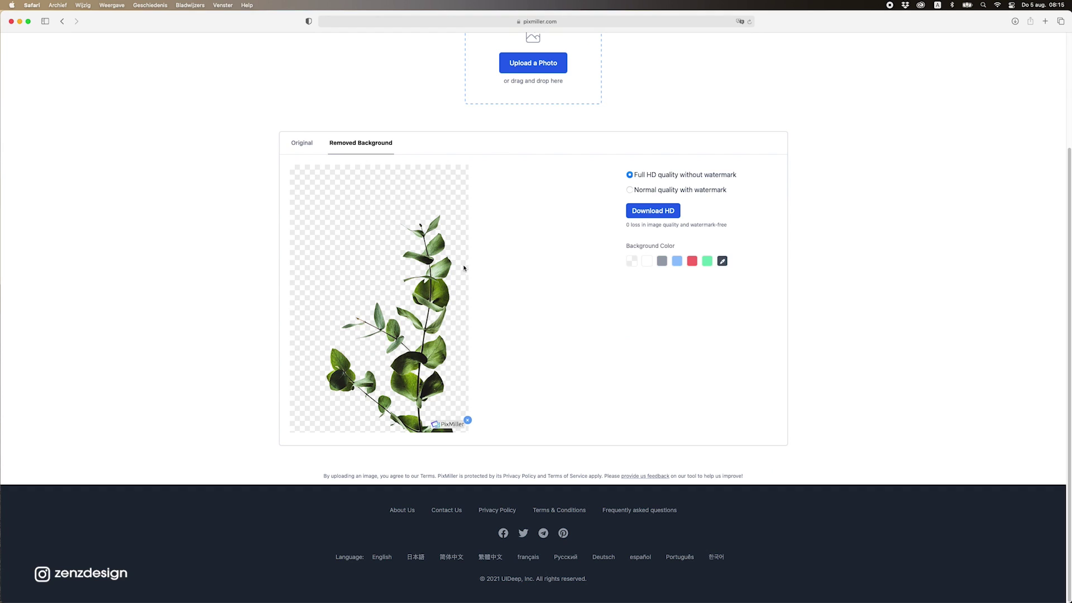
left_click(653, 210)
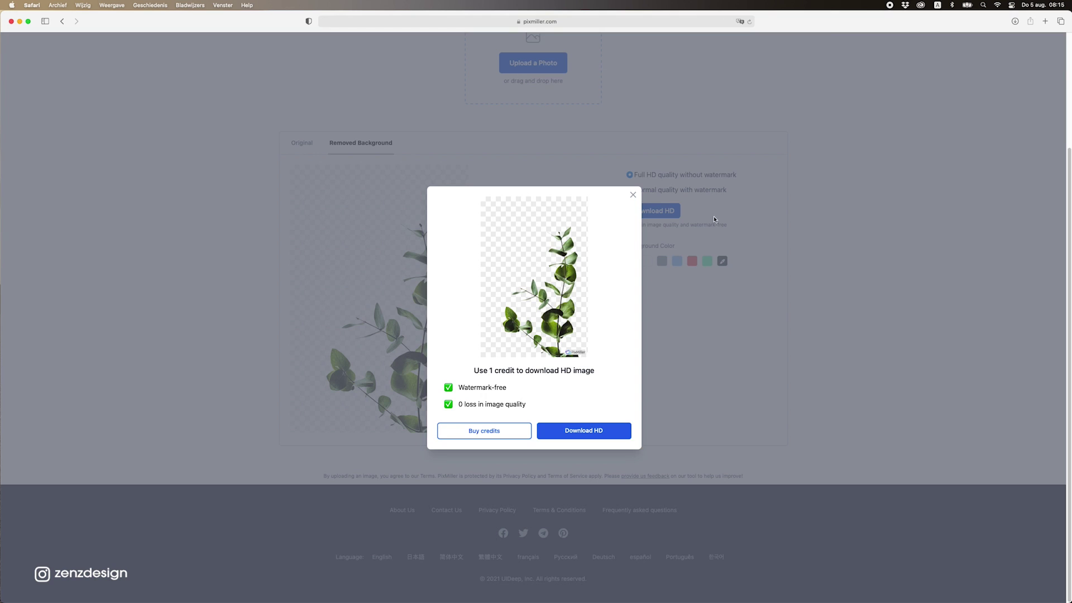
left_click(590, 429)
left_click(634, 196)
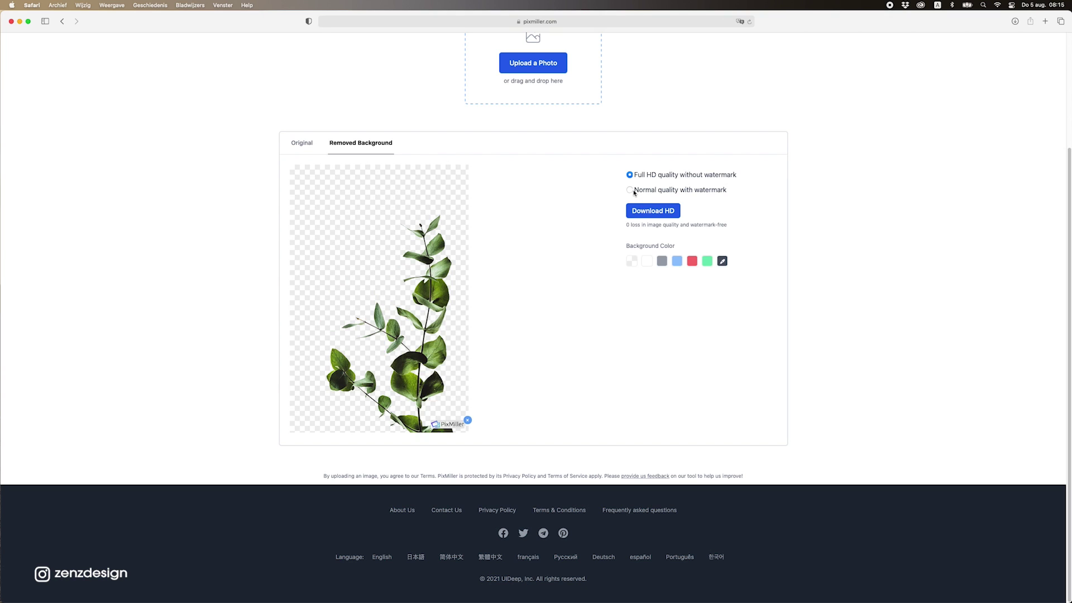
left_click(634, 191)
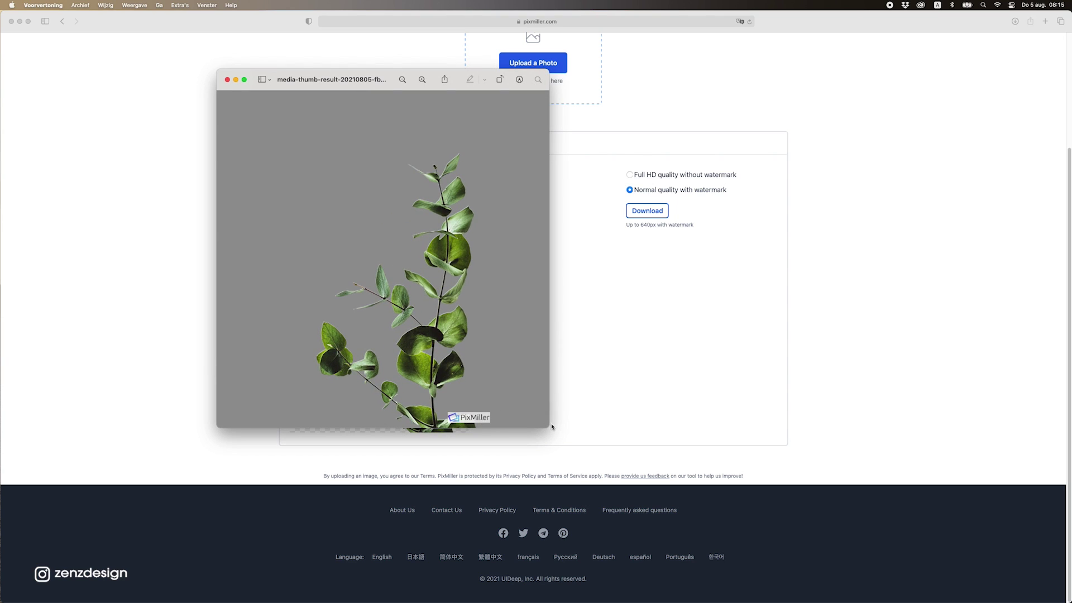
Step: Shrink the watermarked plant image window to compare it with the HD one, then close it
left_click_drag(552, 426, 487, 375)
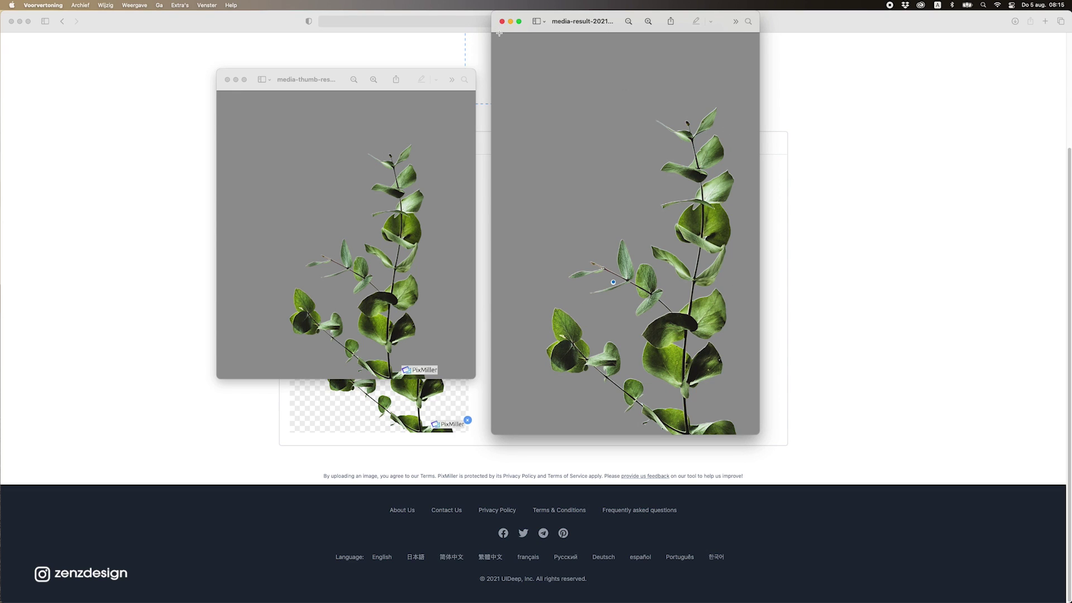
left_click(383, 271)
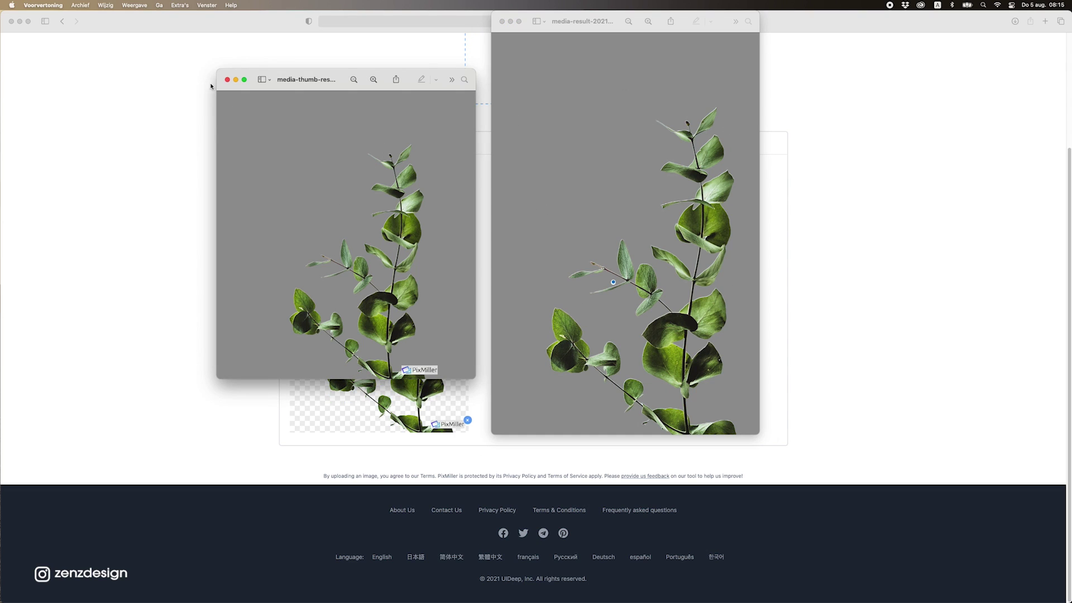
left_click(226, 80)
Step: Close the full HD plant image and view the original plant photo
left_click(502, 22)
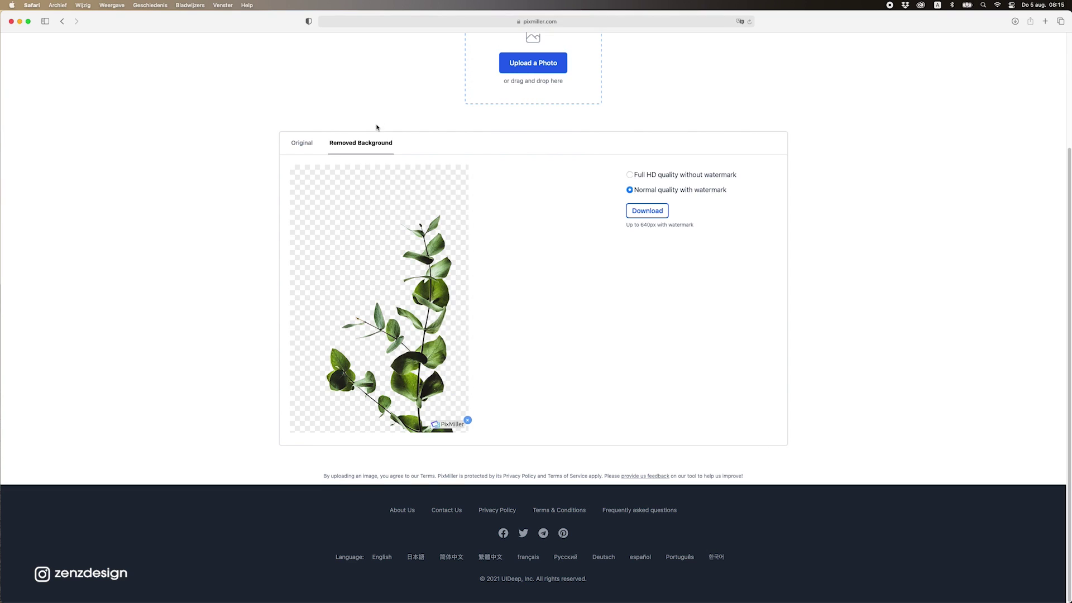
scroll(328, 261, "up", 3)
left_click(310, 285)
Step: Browse the photo previews in the upload file picker, then bring the Finder Photos folder forward
left_click(550, 207)
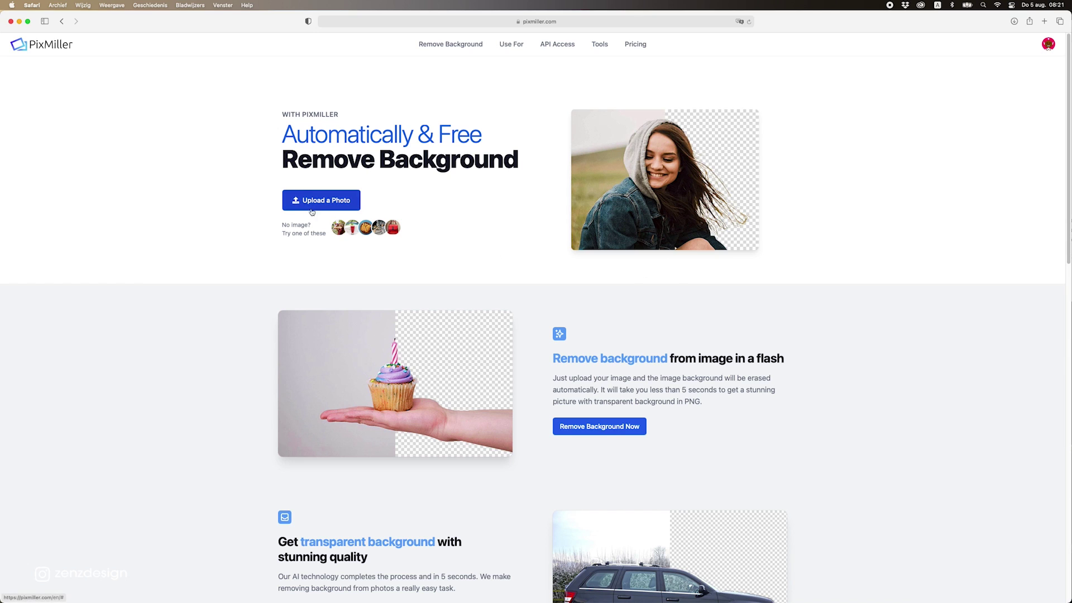
left_click(313, 204)
left_click(387, 188)
left_click(410, 209)
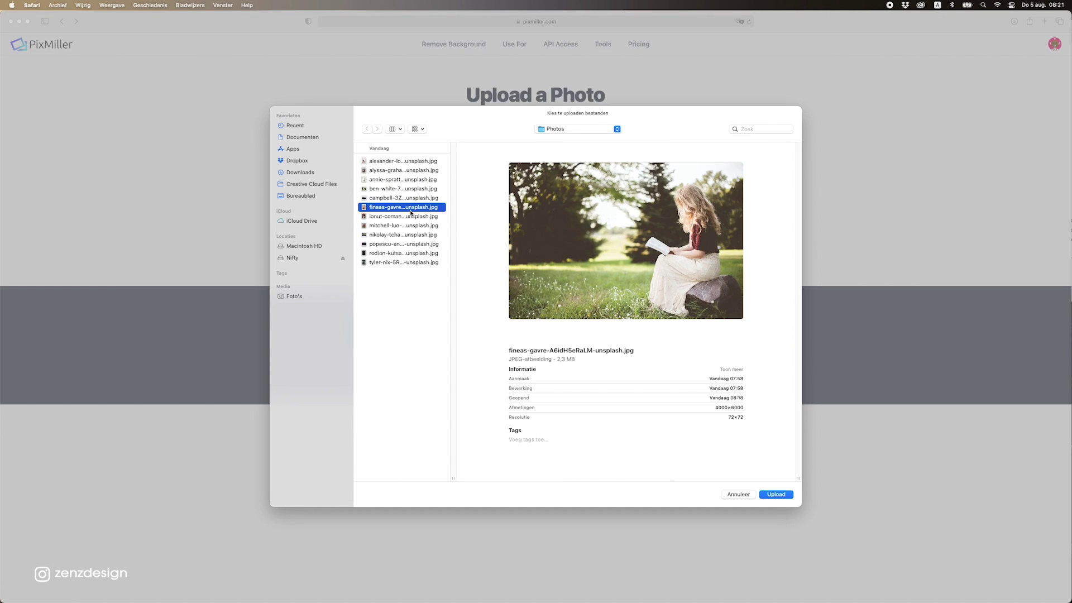
left_click(402, 189)
left_click(405, 225)
left_click(404, 245)
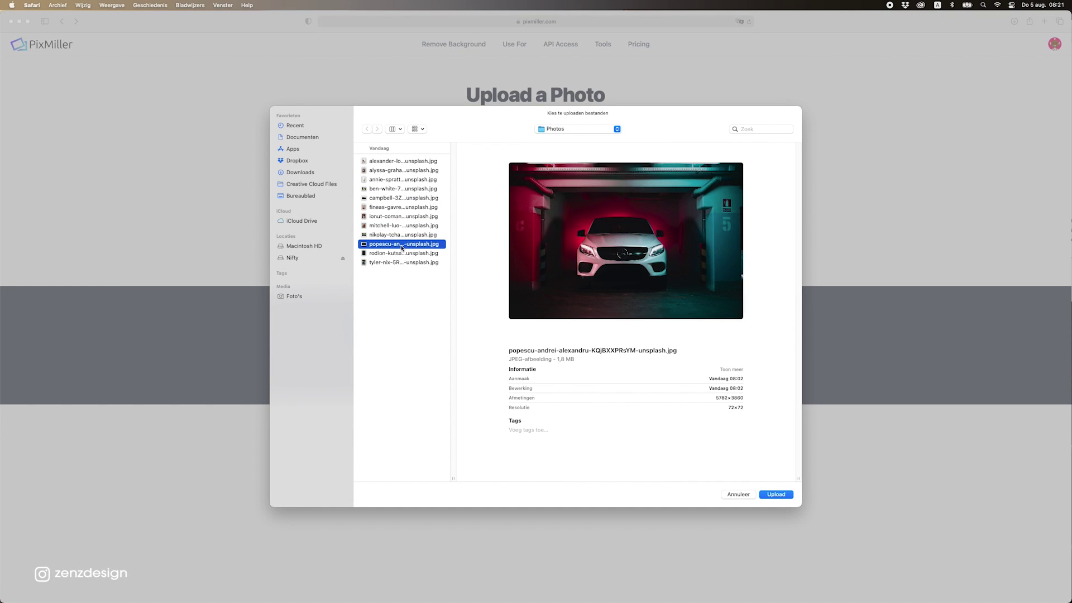
left_click(410, 254)
left_click(412, 263)
left_click(410, 244)
left_click(410, 197)
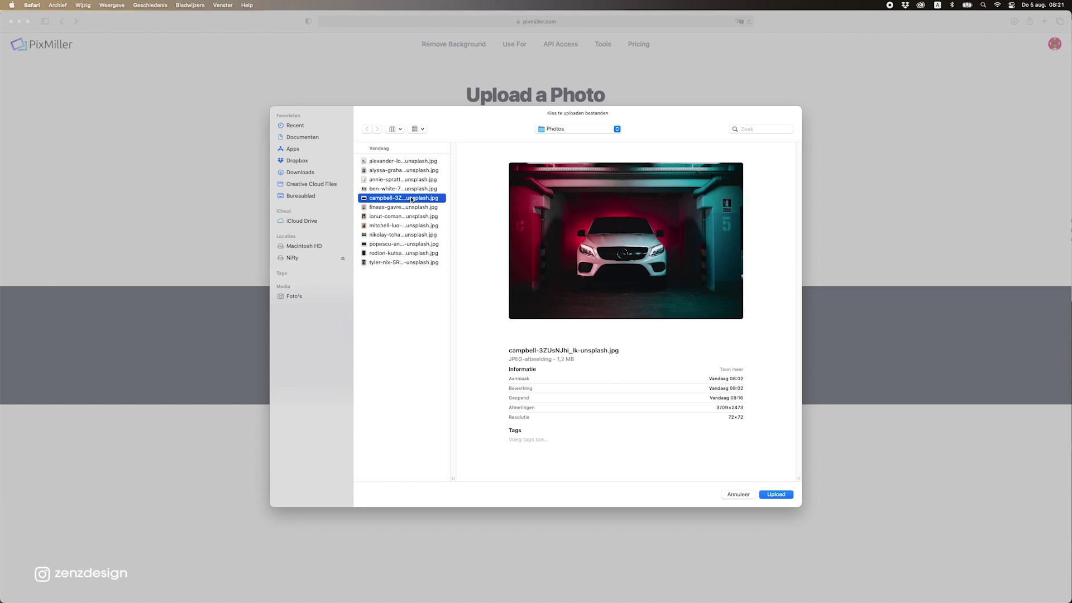
left_click(416, 179)
left_click(417, 168)
left_click(416, 161)
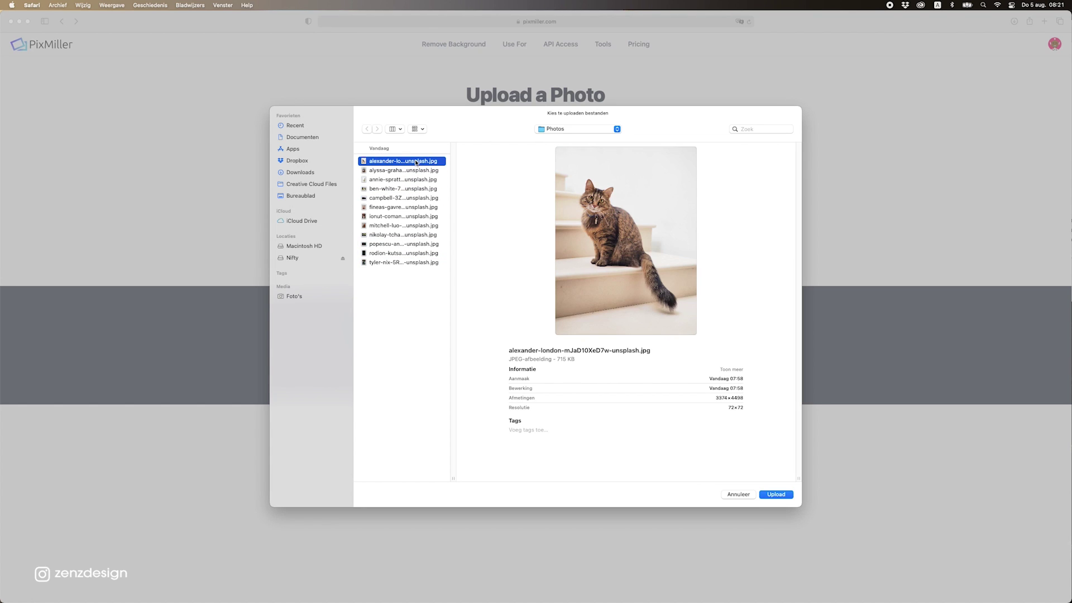
left_click(410, 207)
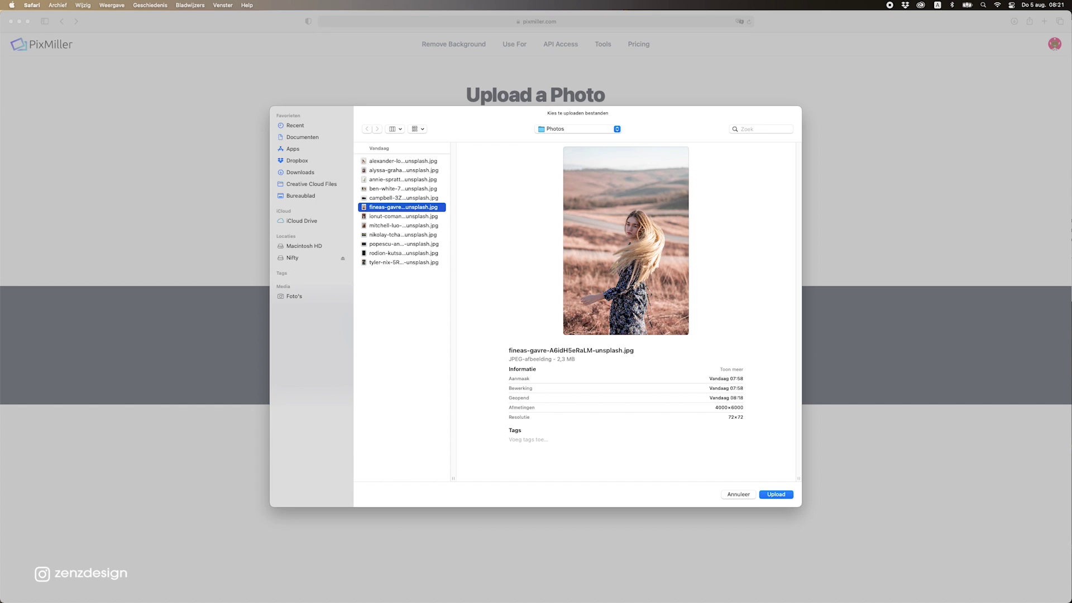
key("super+Tab")
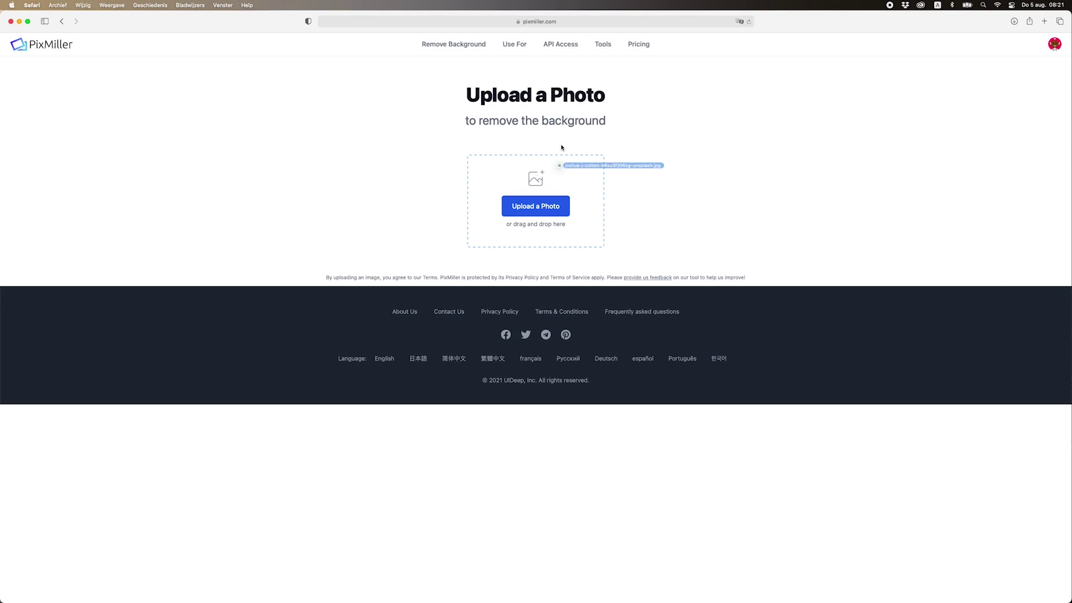
Step: Upload the butterfly photo to PixMiller and preview it at full size
left_click_drag(561, 147, 569, 187)
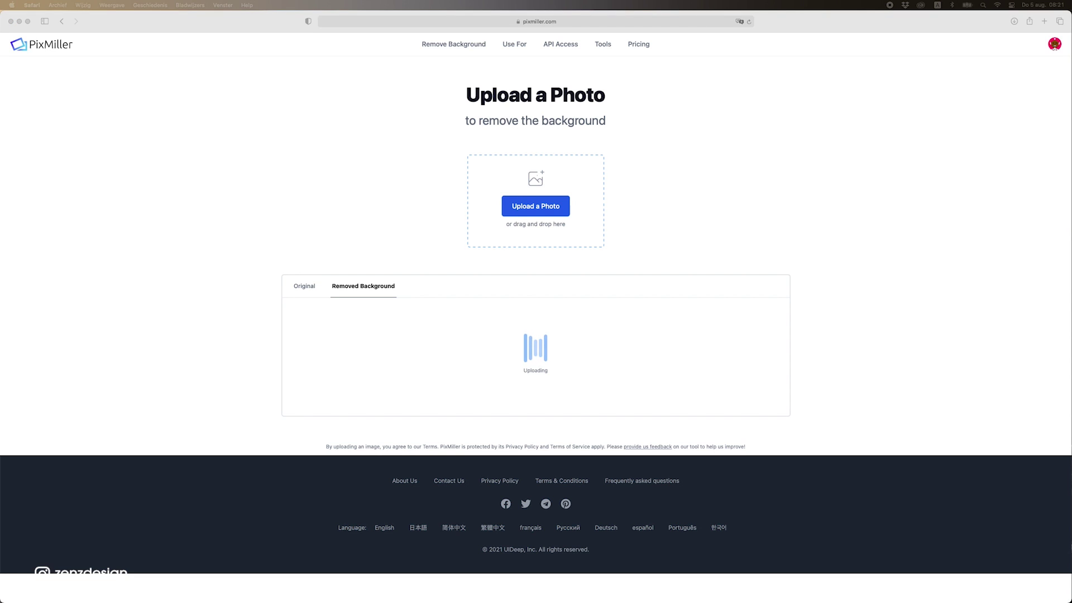
key("space")
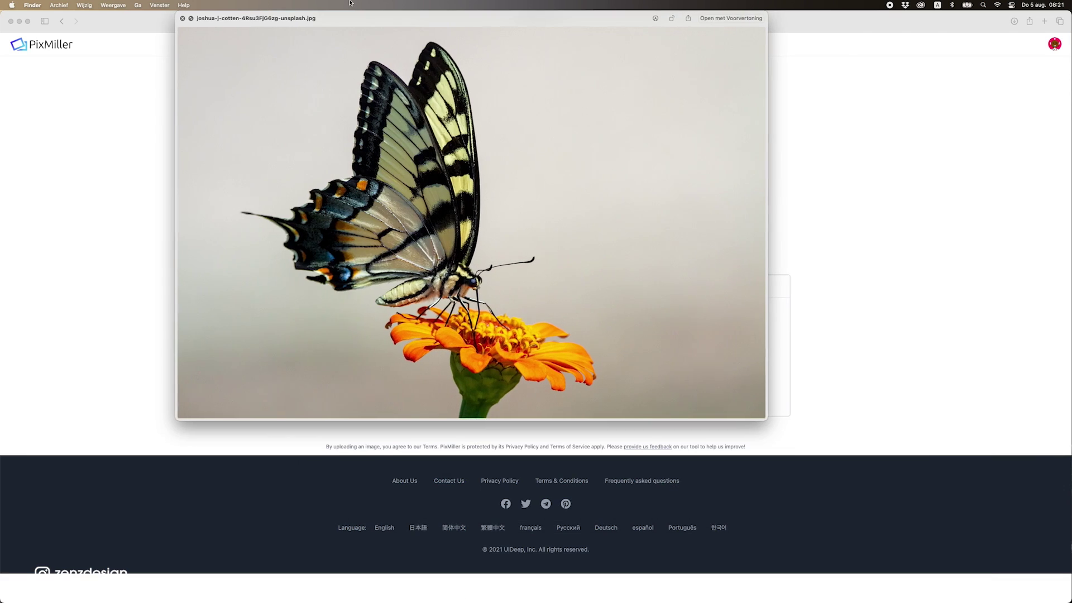
left_click(516, 337)
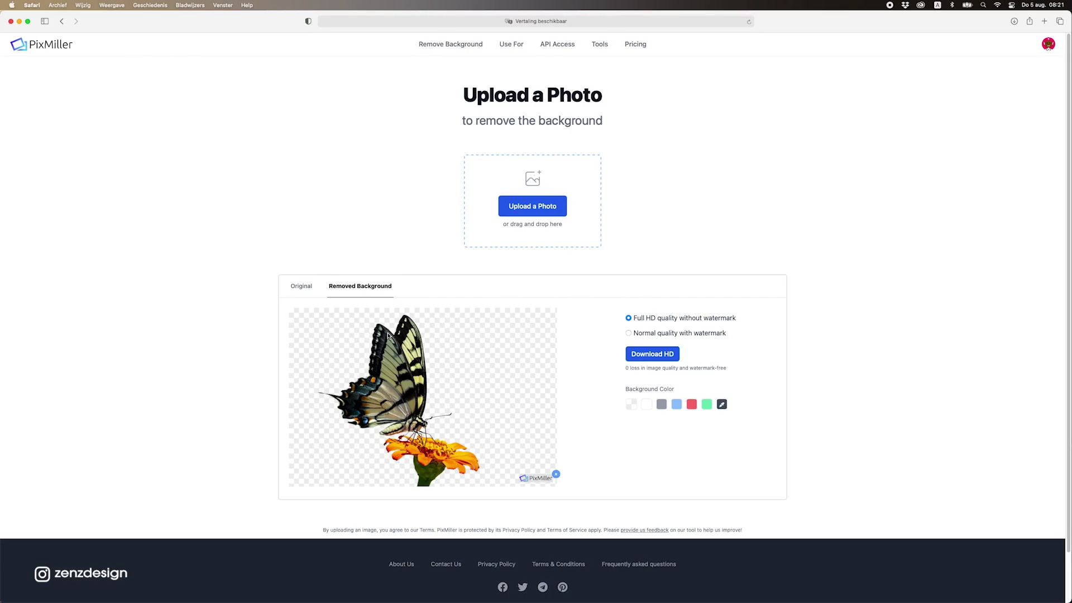
scroll(388, 335, "down", 2)
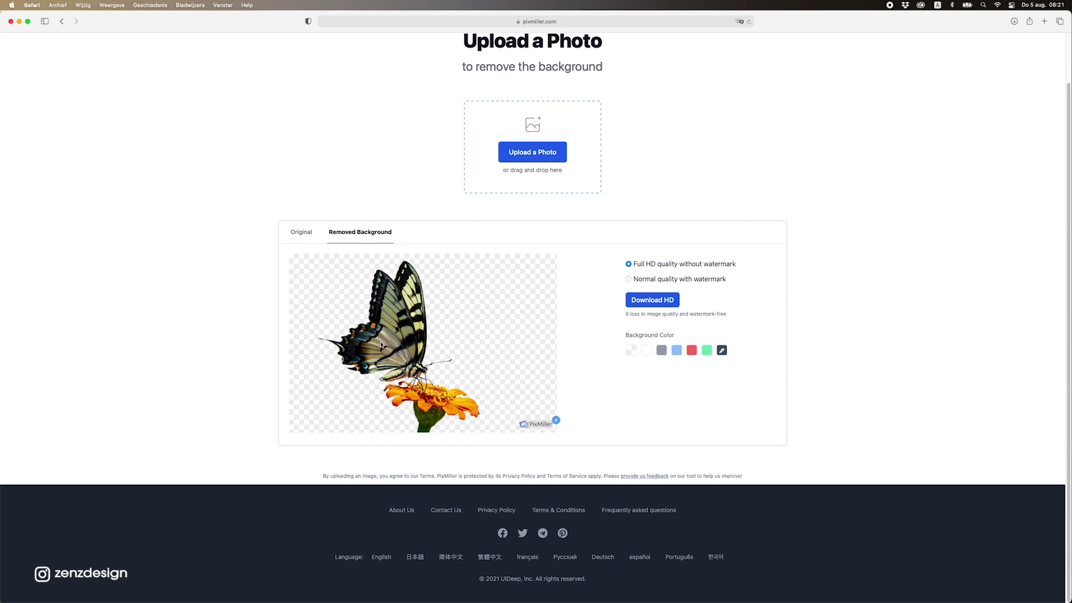
scroll(302, 237, "up", 1)
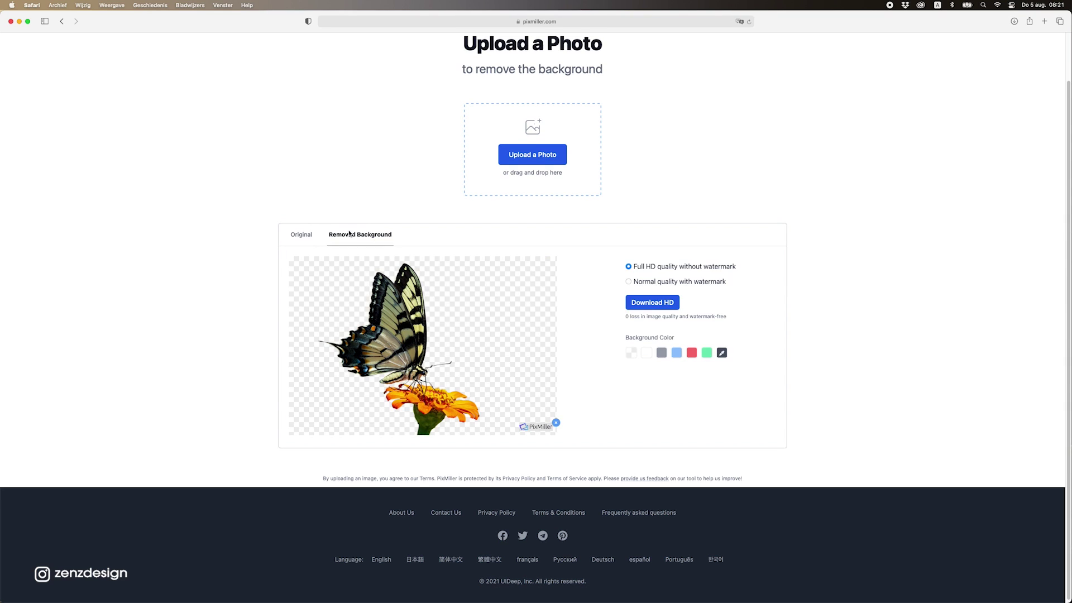
Step: Toggle between the original and background-removed butterfly, then bring up the HD download offer
left_click(307, 239)
left_click(354, 233)
left_click(301, 234)
left_click(357, 235)
scroll(441, 406, "up", 1)
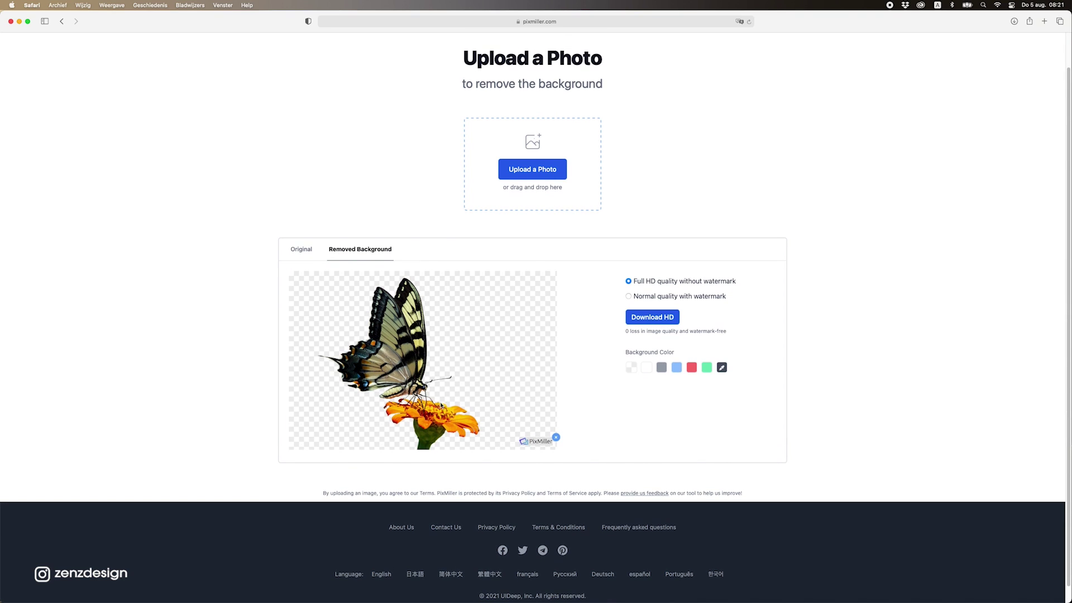
left_click_drag(687, 319, 669, 317)
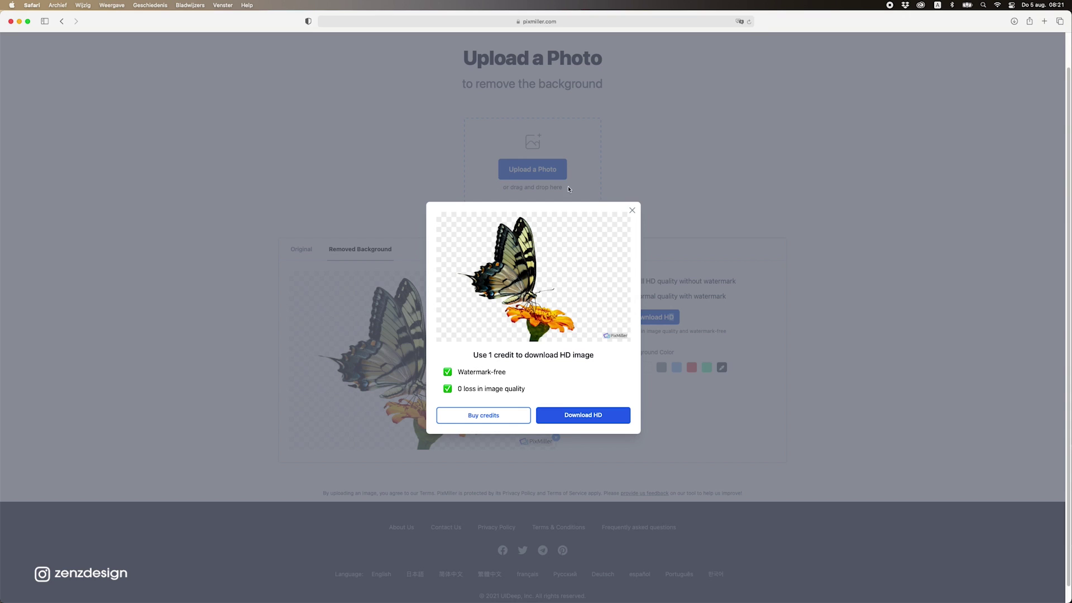
Step: Download the HD butterfly cut-out and bring the PNG to the front in Preview
left_click(583, 415)
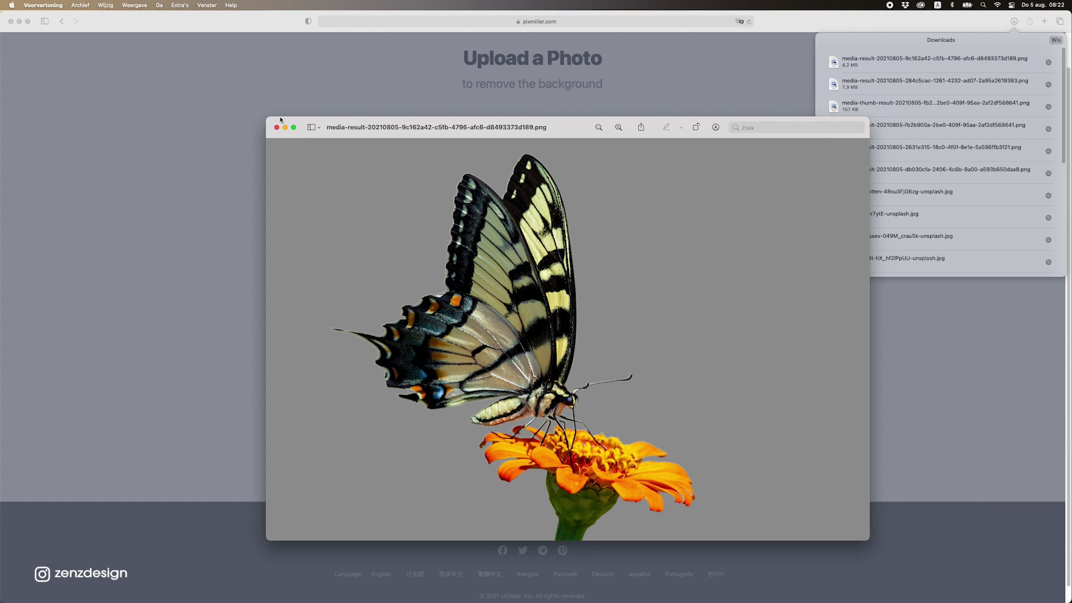
left_click_drag(367, 127, 254, 86)
left_click_drag(120, 28, 705, 457)
key("super+Tab")
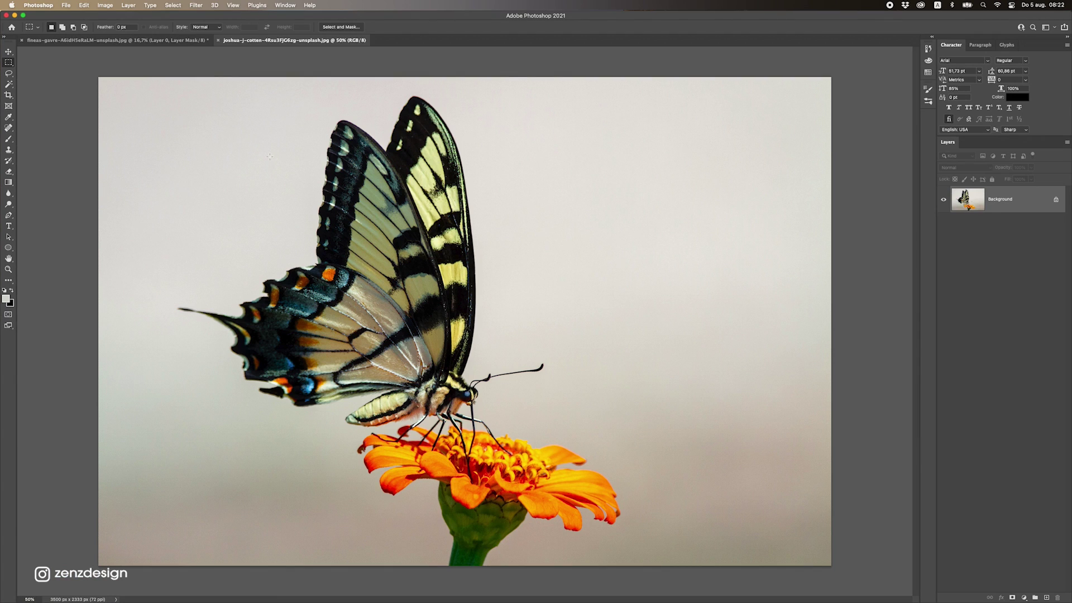
Step: Use Select > Subject and a layer mask on the butterfly, then Quick Look PixMiller's PNG
left_click(141, 5)
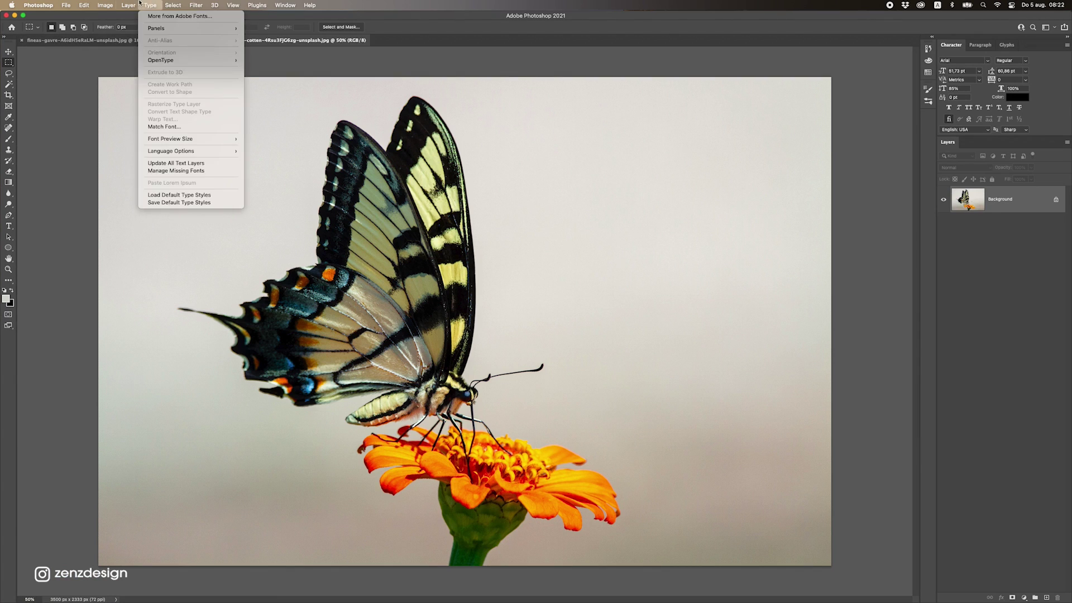
mouse_move(173, 5)
left_click(178, 99)
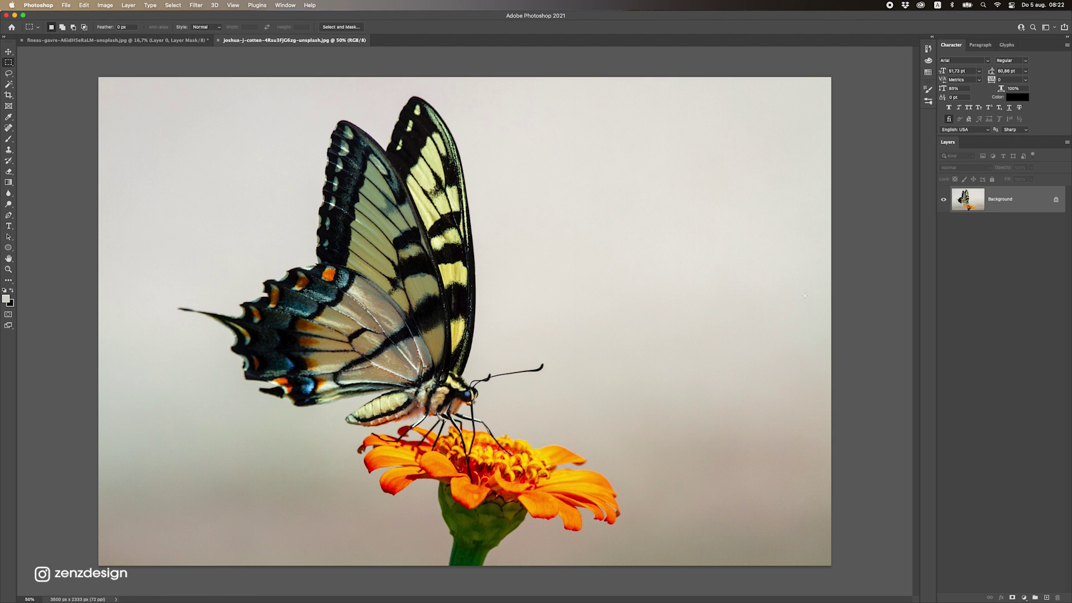
left_click(1013, 597)
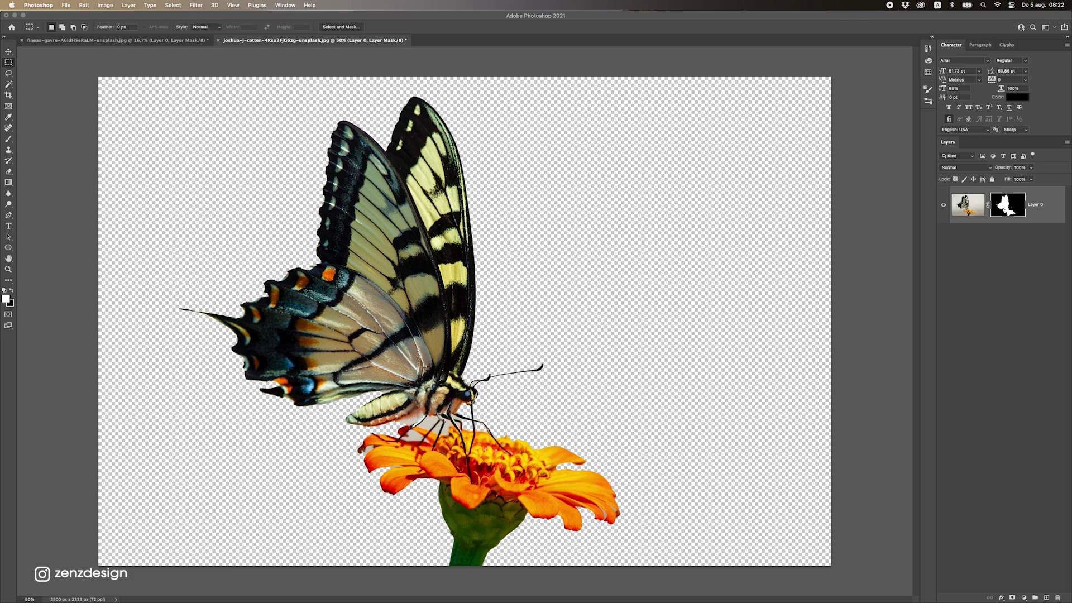
key("space")
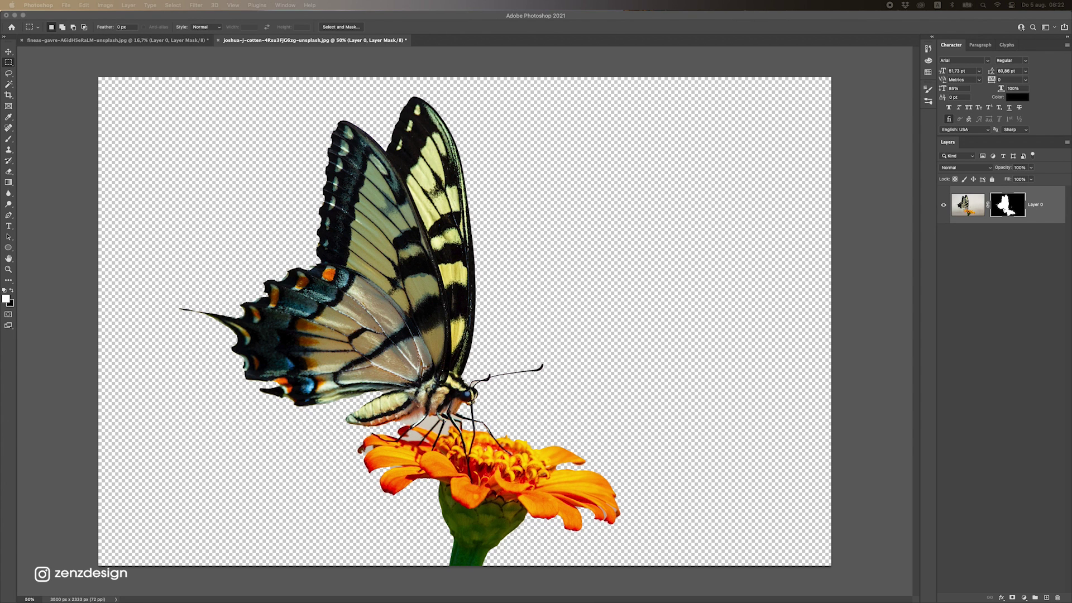
key("space")
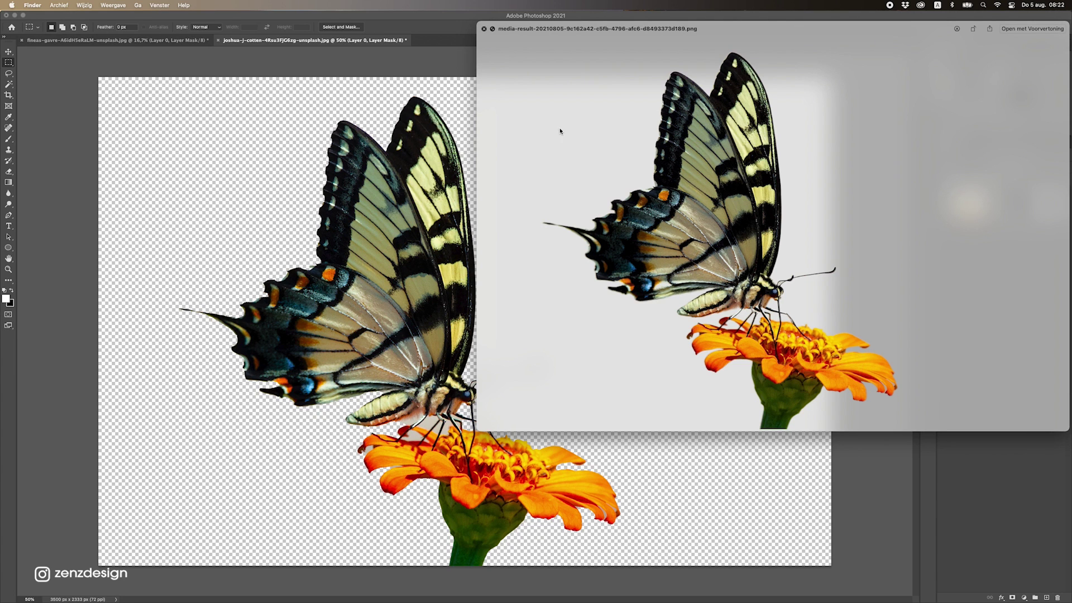
Step: Place PixMiller's butterfly preview over the Photoshop canvas to compare, then return to Safari
left_click_drag(659, 32, 408, 76)
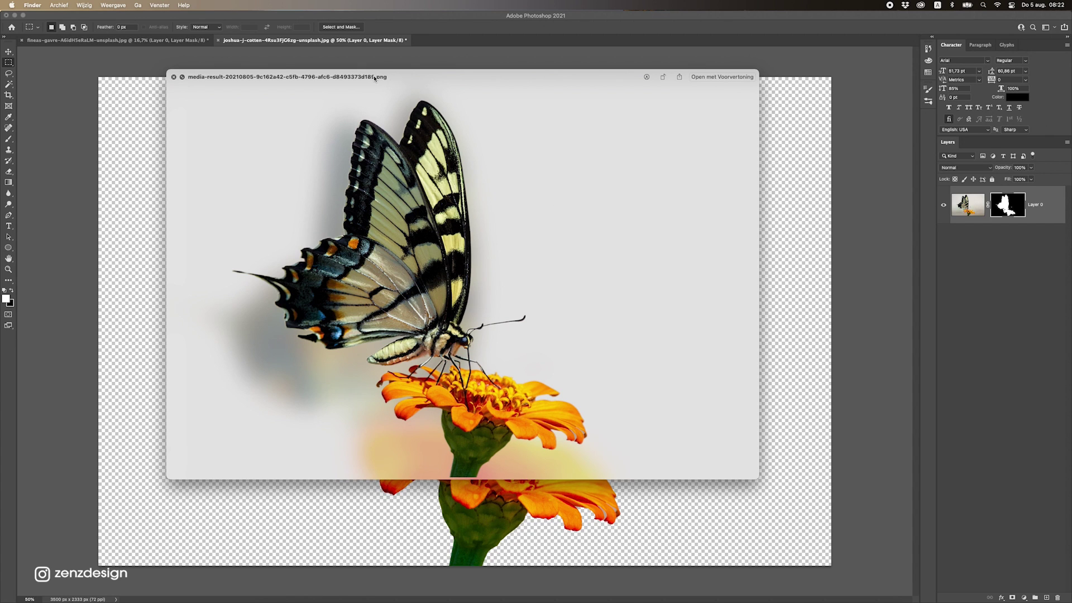
left_click_drag(374, 78, 497, 63)
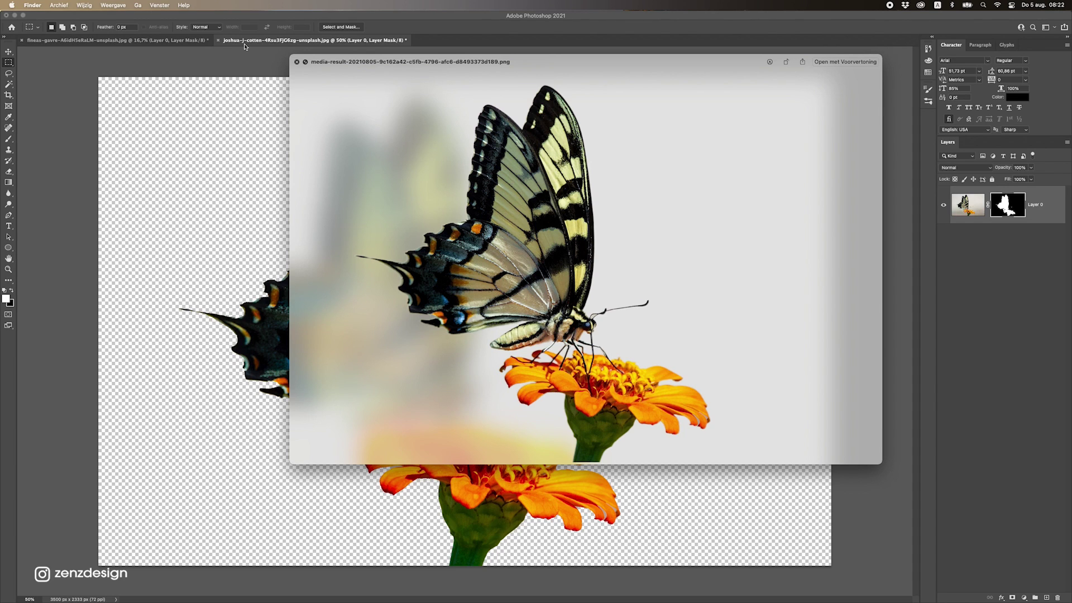
key("space")
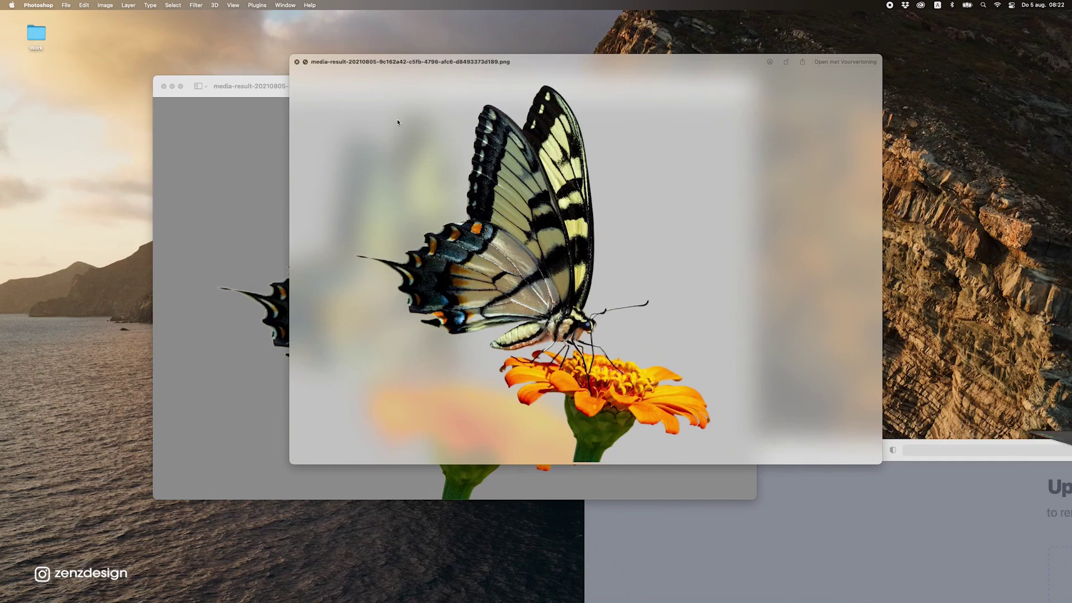
left_click(800, 506)
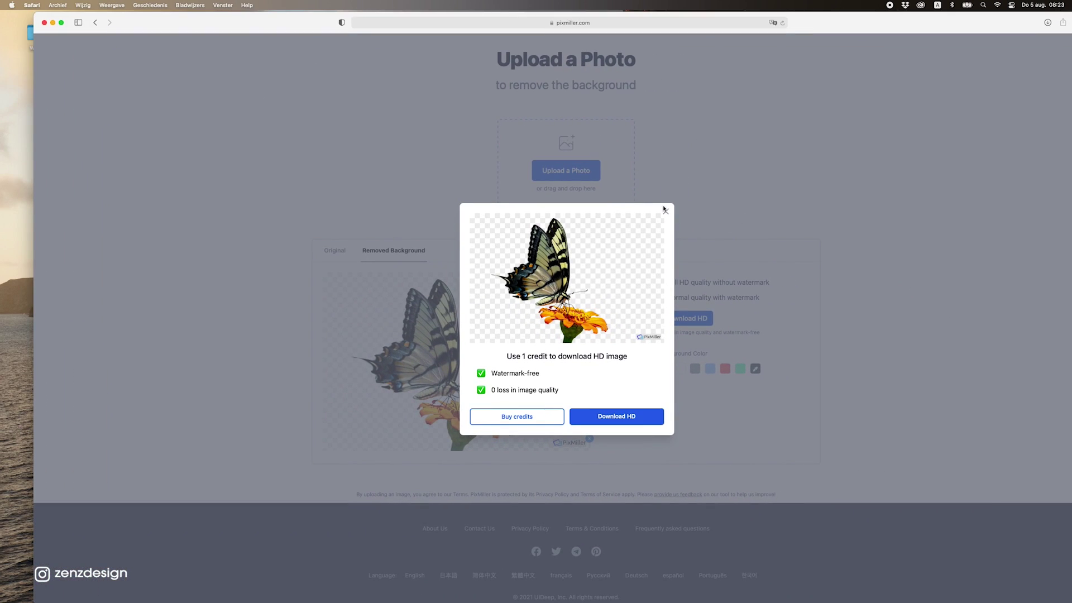
Step: Dismiss the one-credit HD download offer and nudge the Safari window back into place
left_click(665, 210)
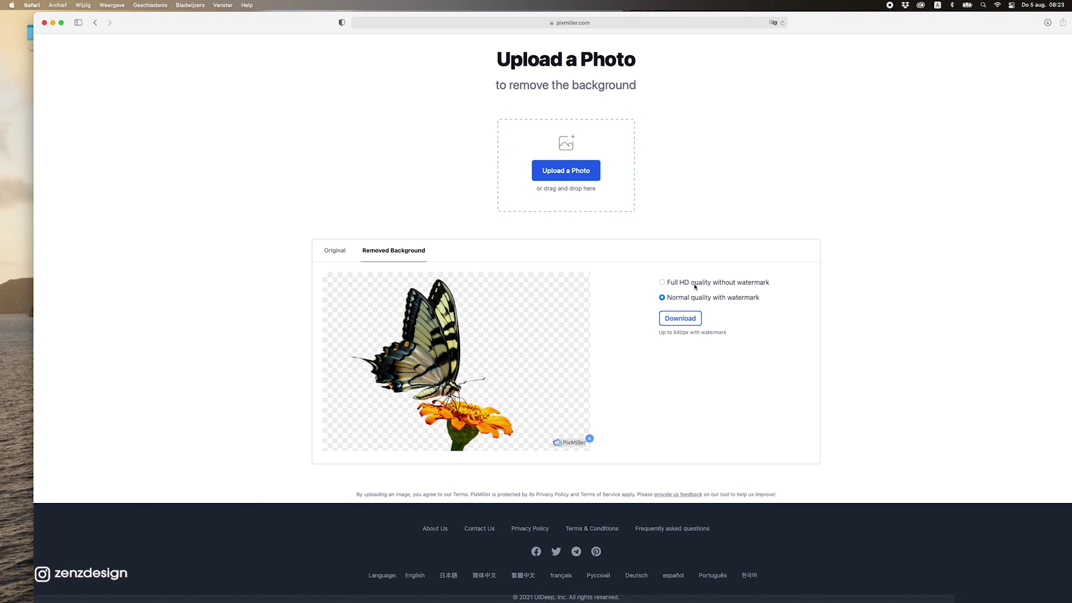
left_click_drag(331, 10, 281, 11)
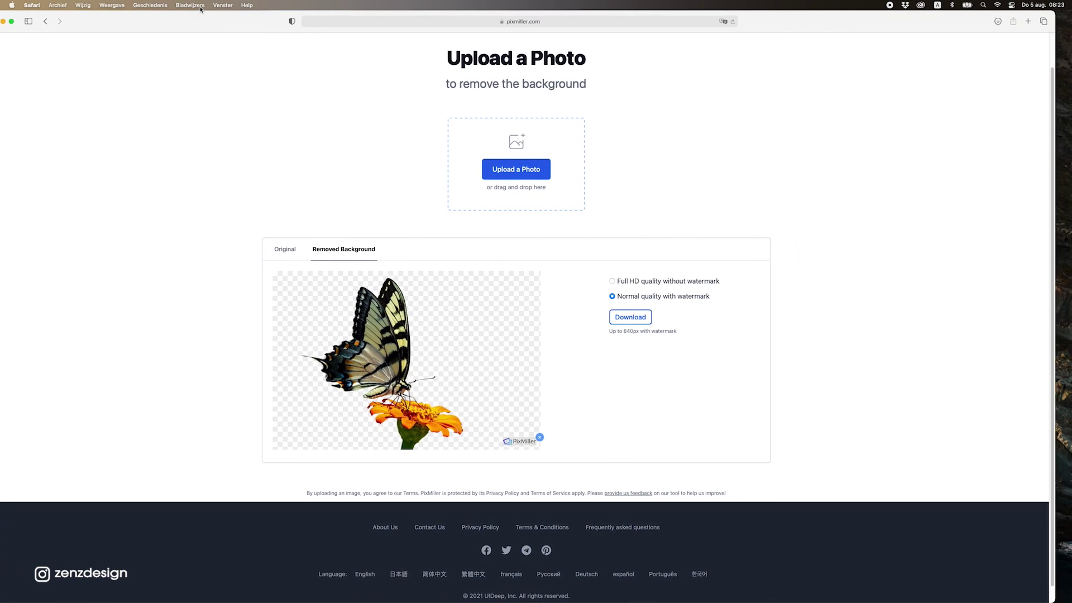
left_click(222, 5)
left_click_drag(169, 35, 179, 27)
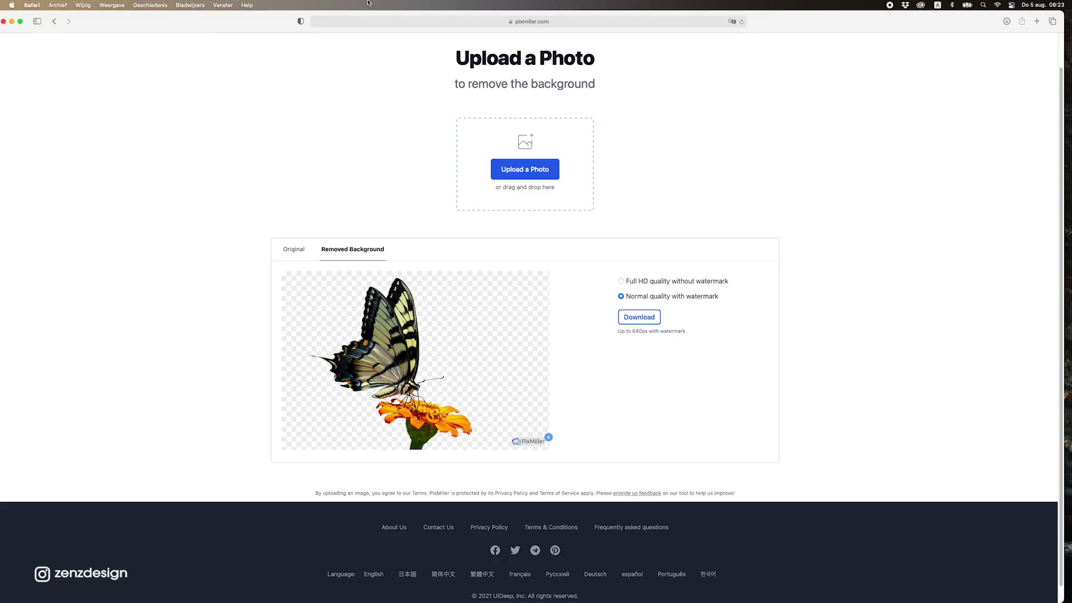